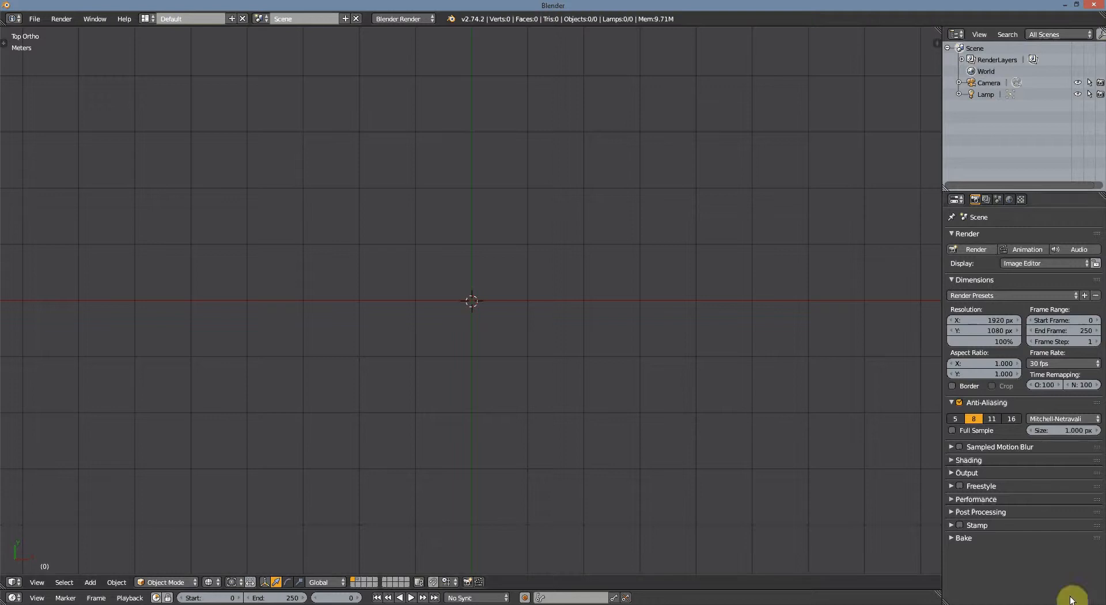
{"action": "left_click", "coordinate": [1105, 604]}
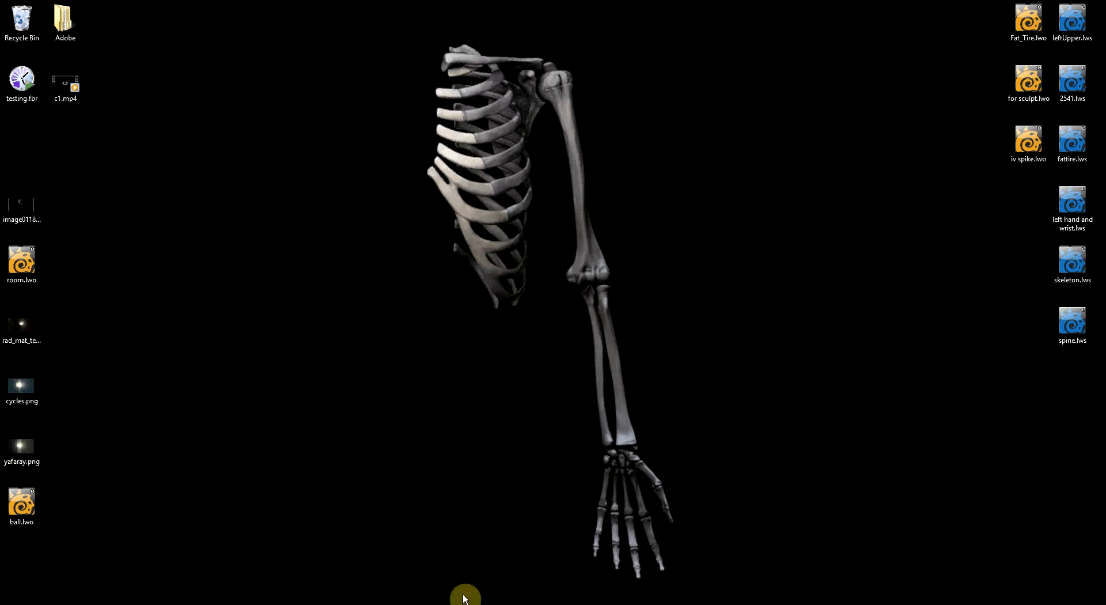
{"action": "left_click", "coordinate": [497, 604]}
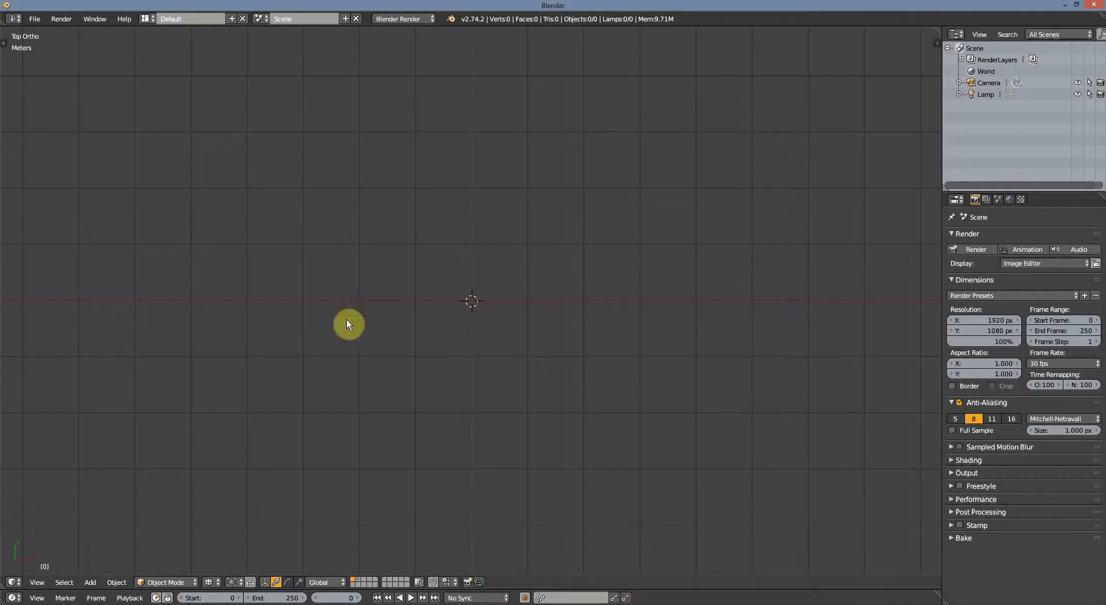
{"action": "left_click", "coordinate": [33, 21]}
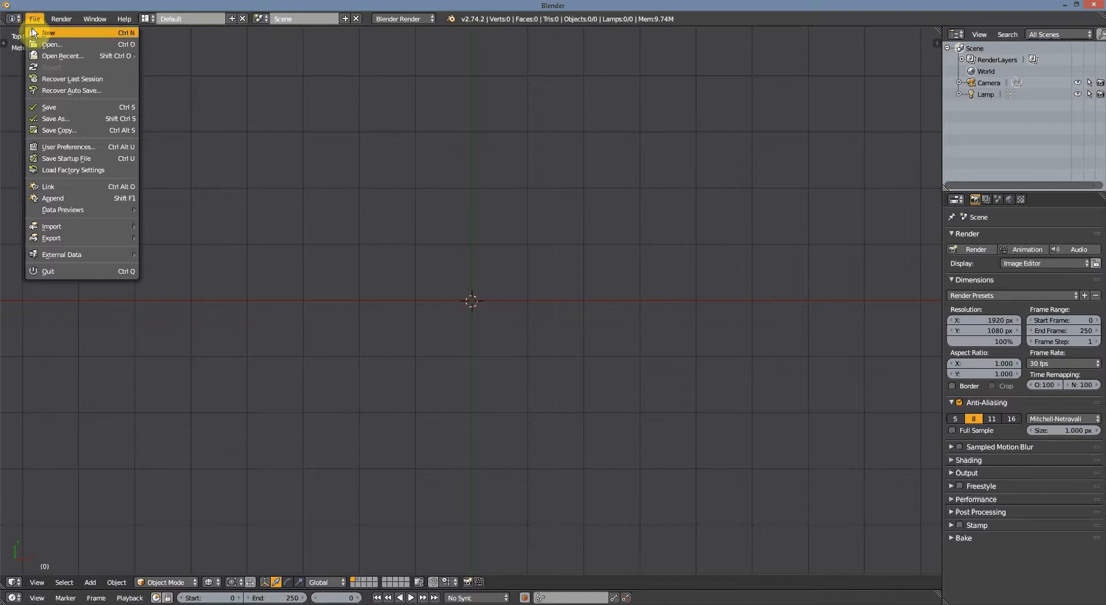
{"action": "left_click", "coordinate": [34, 40]}
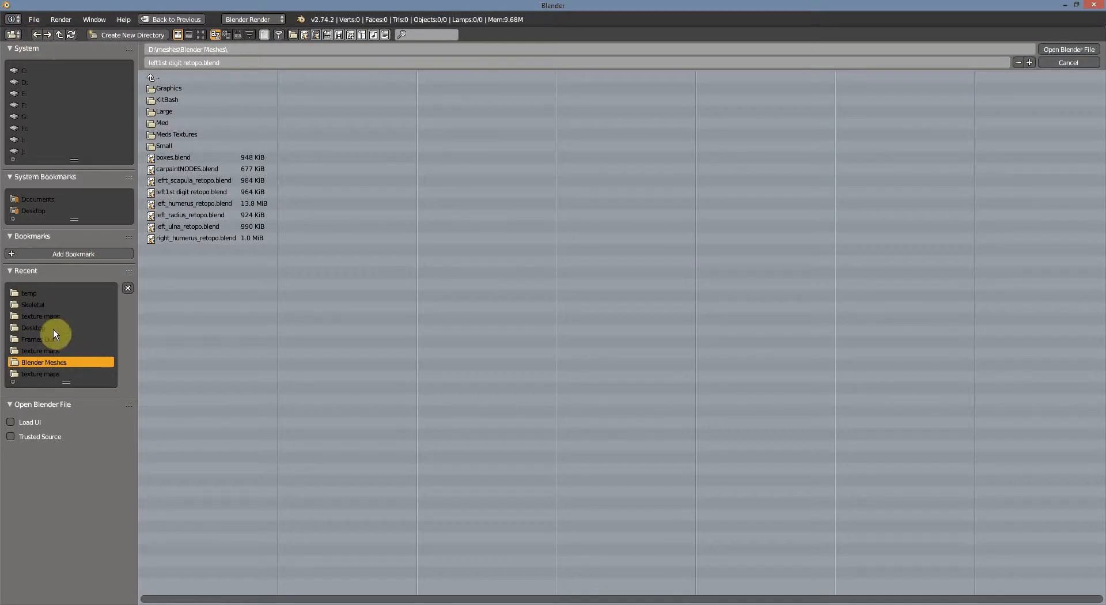
{"action": "left_click", "coordinate": [30, 83]}
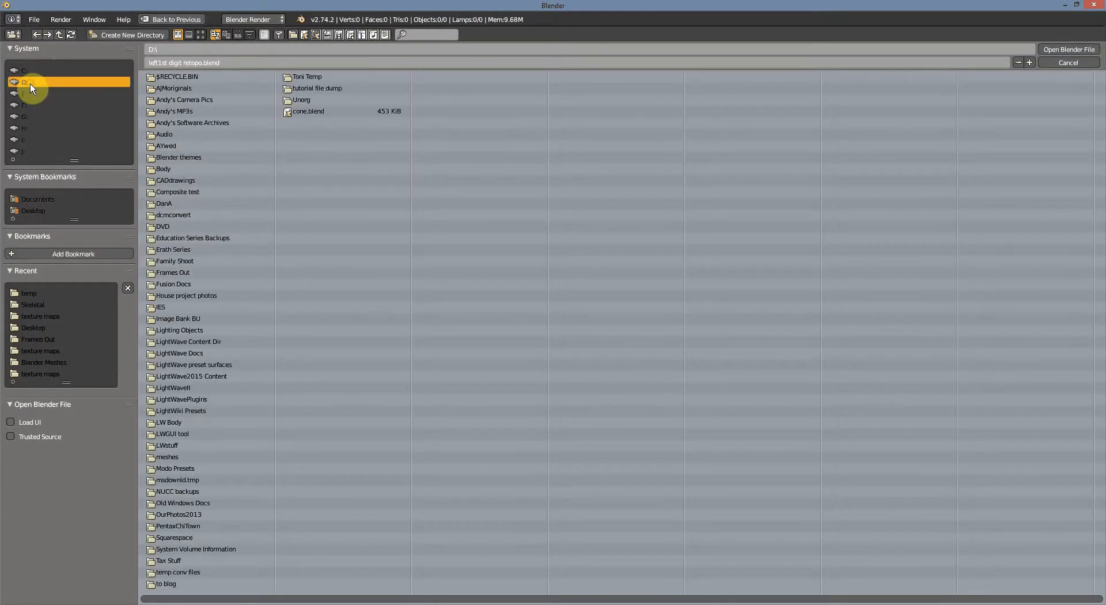
{"action": "left_click", "coordinate": [167, 167]}
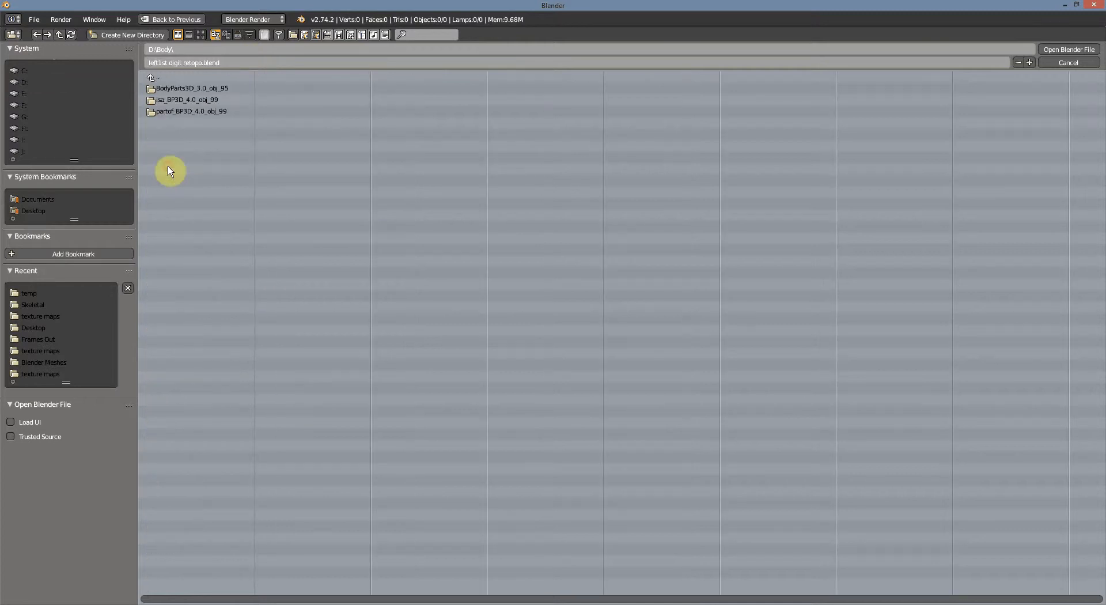
{"action": "left_click", "coordinate": [210, 91]}
{"action": "left_click", "coordinate": [211, 92]}
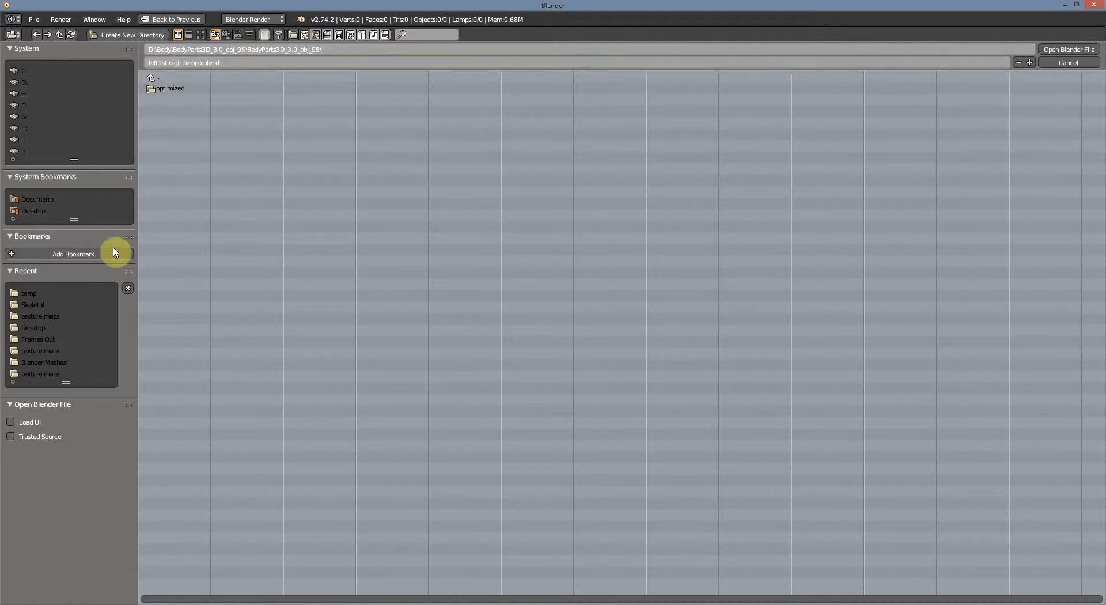
{"action": "key", "text": "Escape"}
- Start a Wavefront (.obj) import to bring a bone mesh into the scene
{"action": "left_click", "coordinate": [33, 19]}
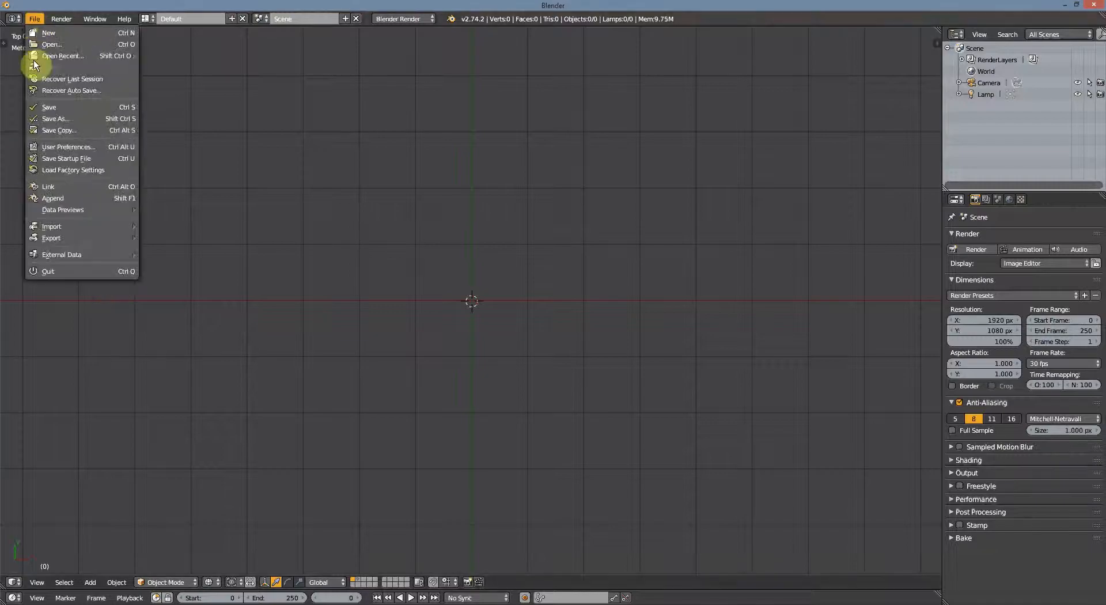
{"action": "mouse_move", "coordinate": [64, 224]}
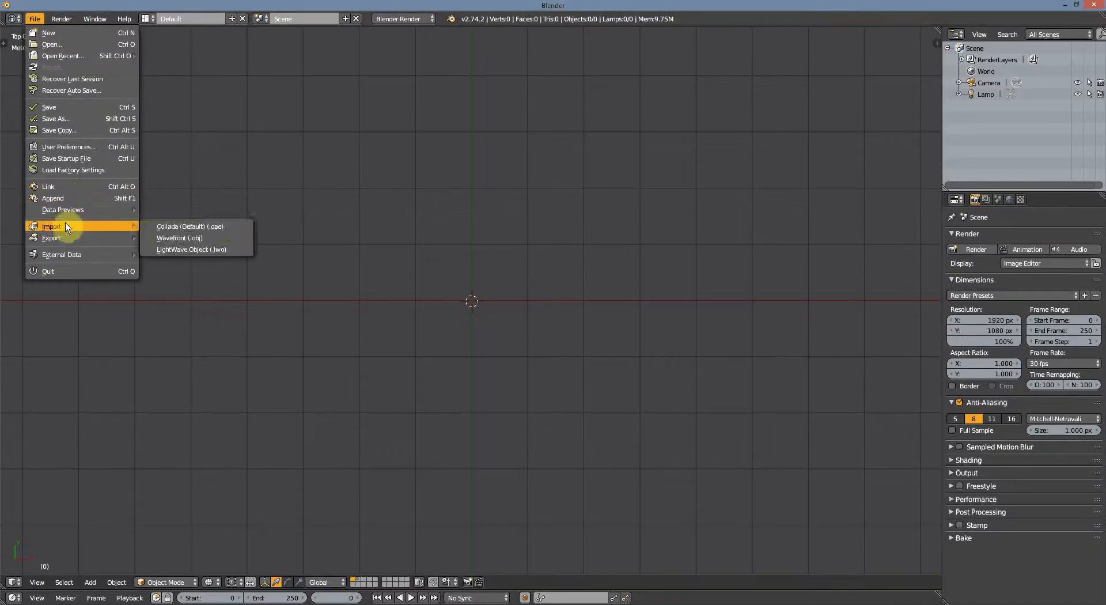
{"action": "left_click", "coordinate": [210, 237]}
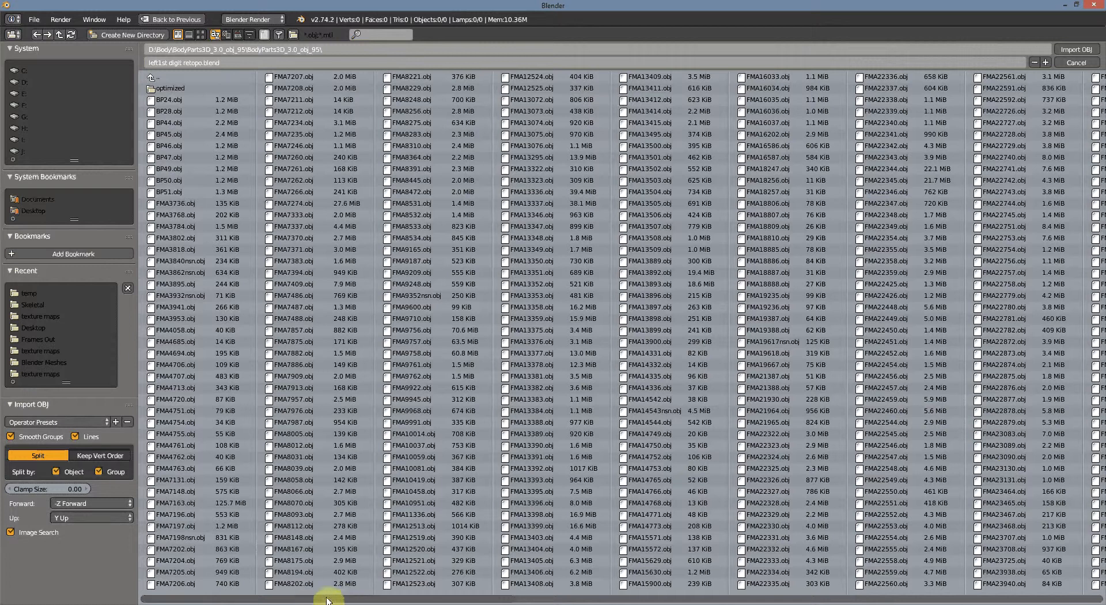
- Browse the full range of numbered OBJ files in the BodyParts3D_3.0_obj_95 folder
{"action": "scroll", "coordinate": [242, 598], "scroll_direction": "down", "scroll_amount": 3}
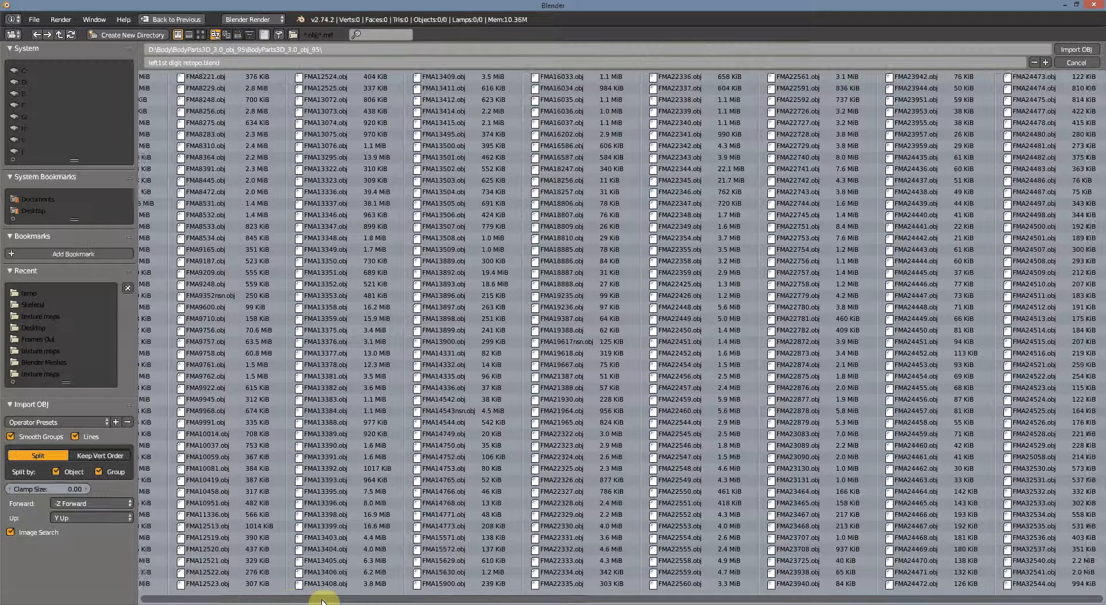
{"action": "left_click_drag", "start_coordinate": [322, 601], "coordinate": [858, 600]}
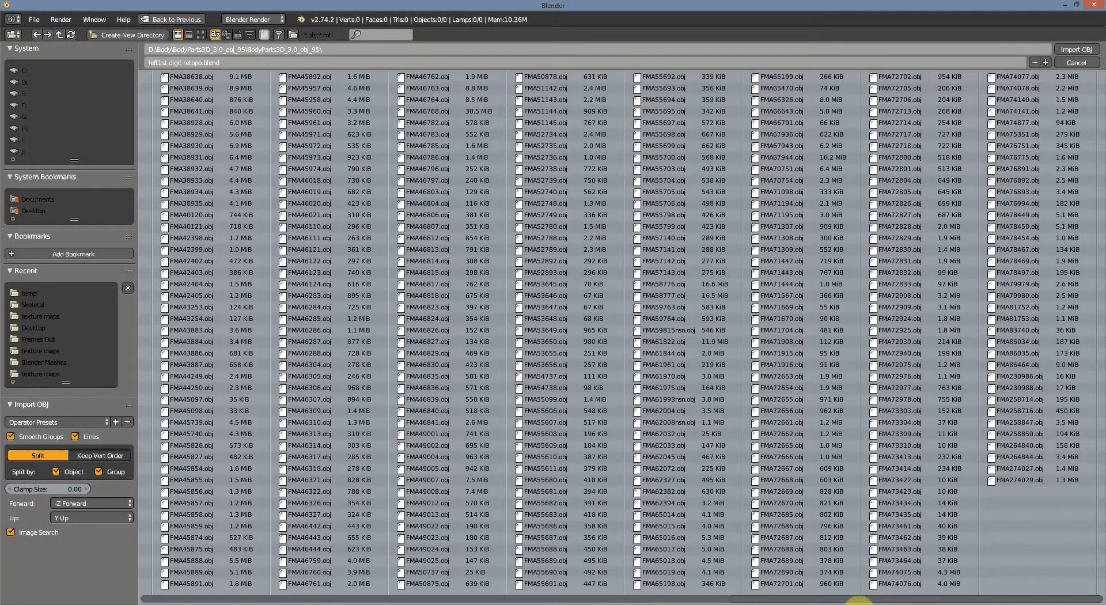
{"action": "left_click", "coordinate": [558, 375]}
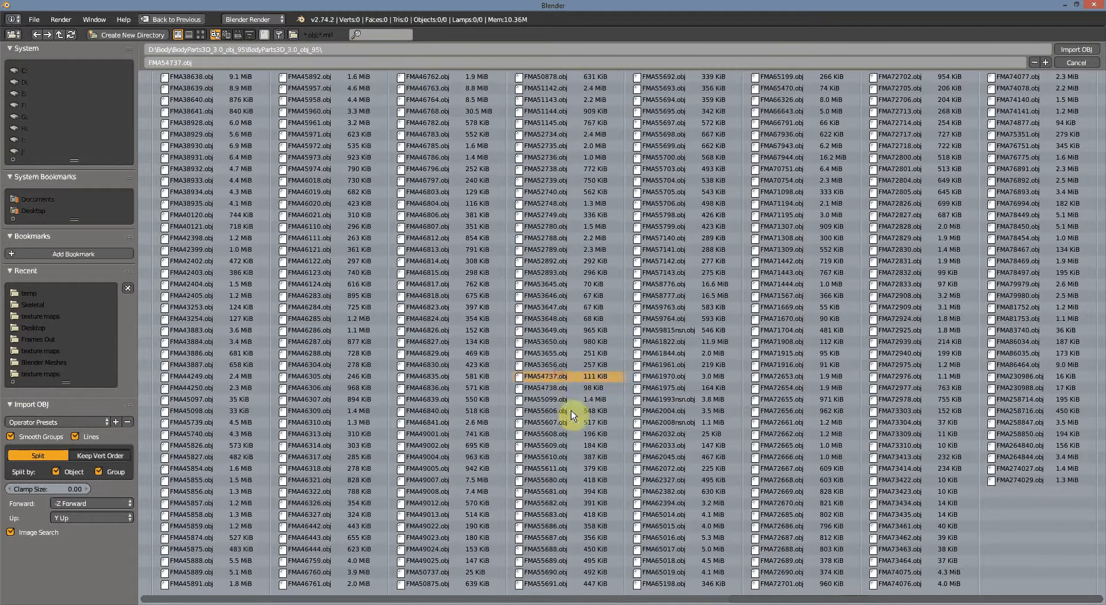
{"action": "left_click", "coordinate": [547, 423]}
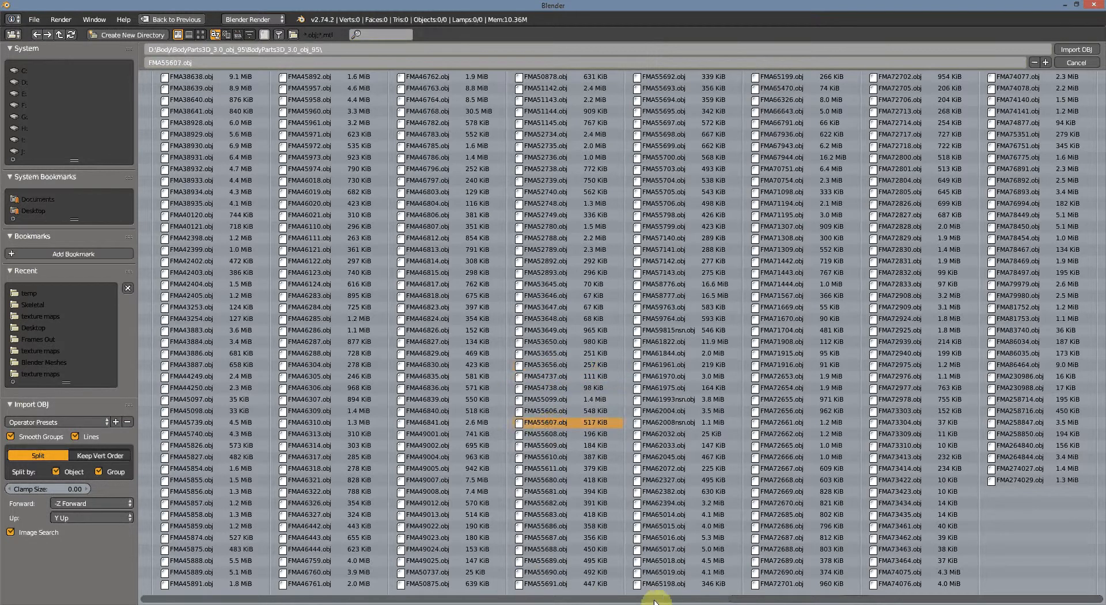
{"action": "left_click_drag", "start_coordinate": [893, 601], "coordinate": [815, 600]}
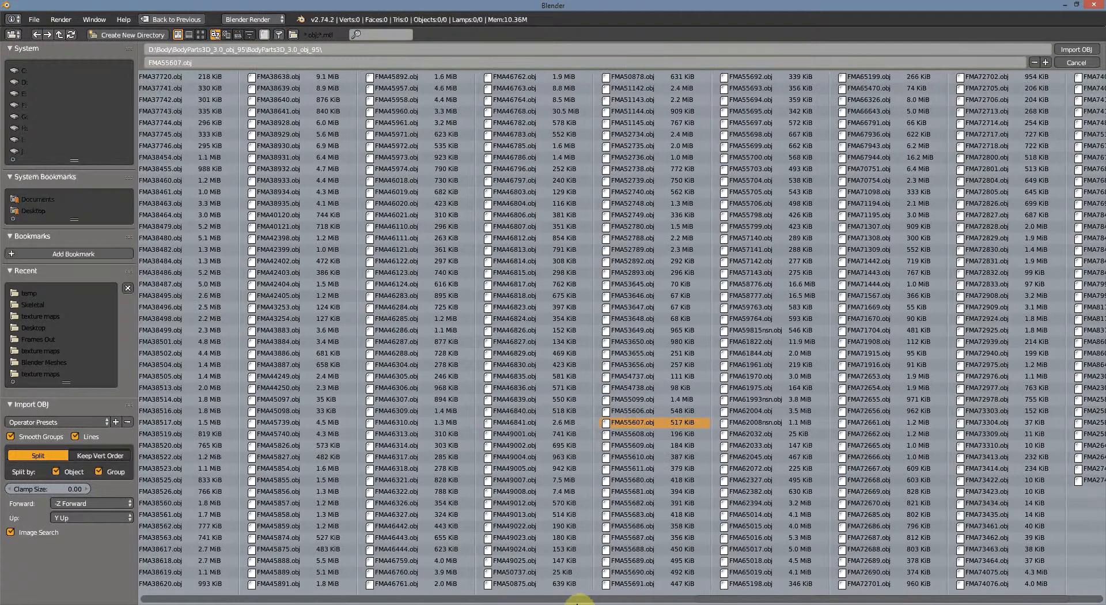
{"action": "left_click_drag", "start_coordinate": [576, 600], "coordinate": [260, 601]}
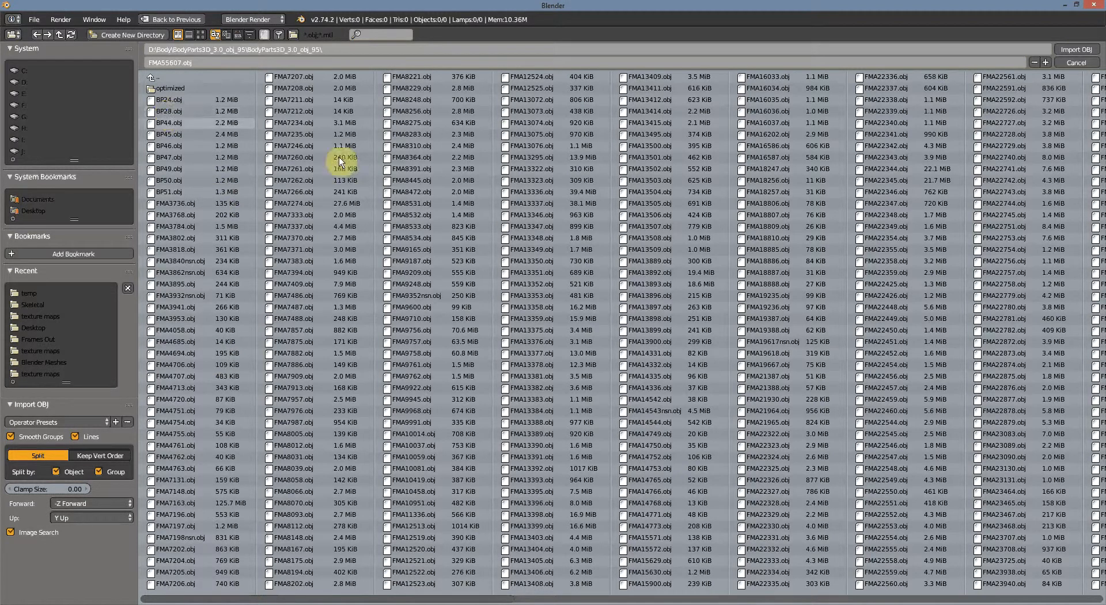
{"action": "left_click", "coordinate": [406, 101]}
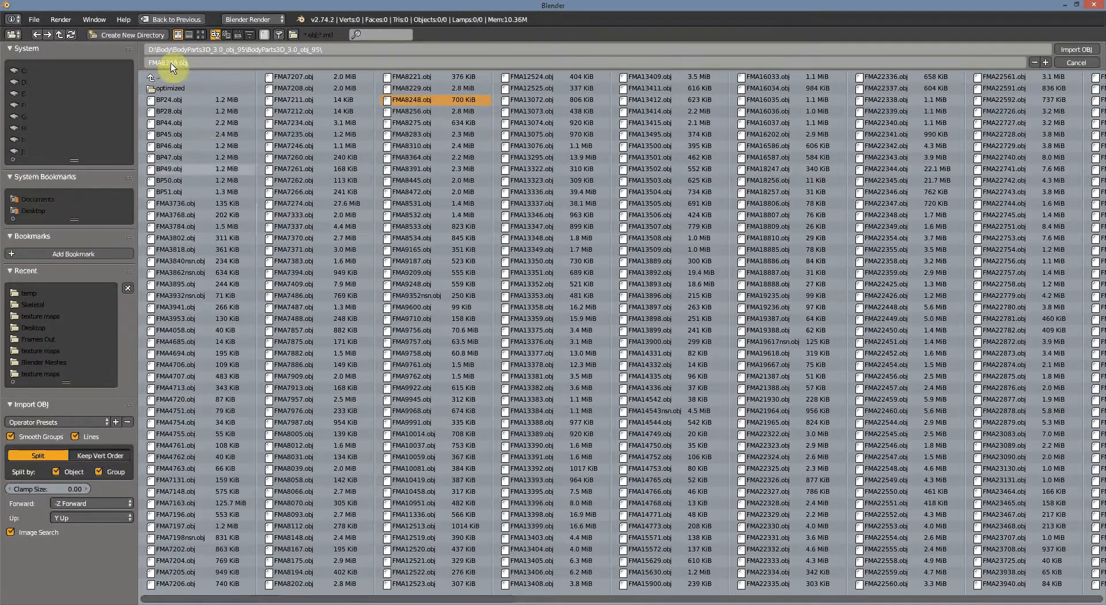
- Look through the named bone files in the Skeletal folder inside optimized
{"action": "left_click", "coordinate": [185, 88]}
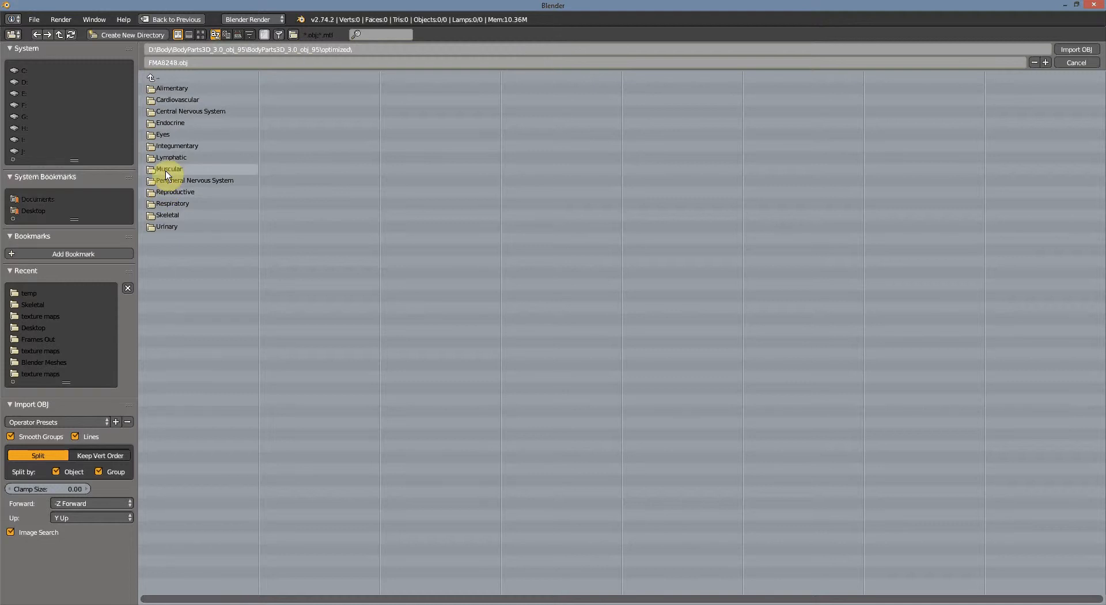
{"action": "left_click", "coordinate": [160, 215]}
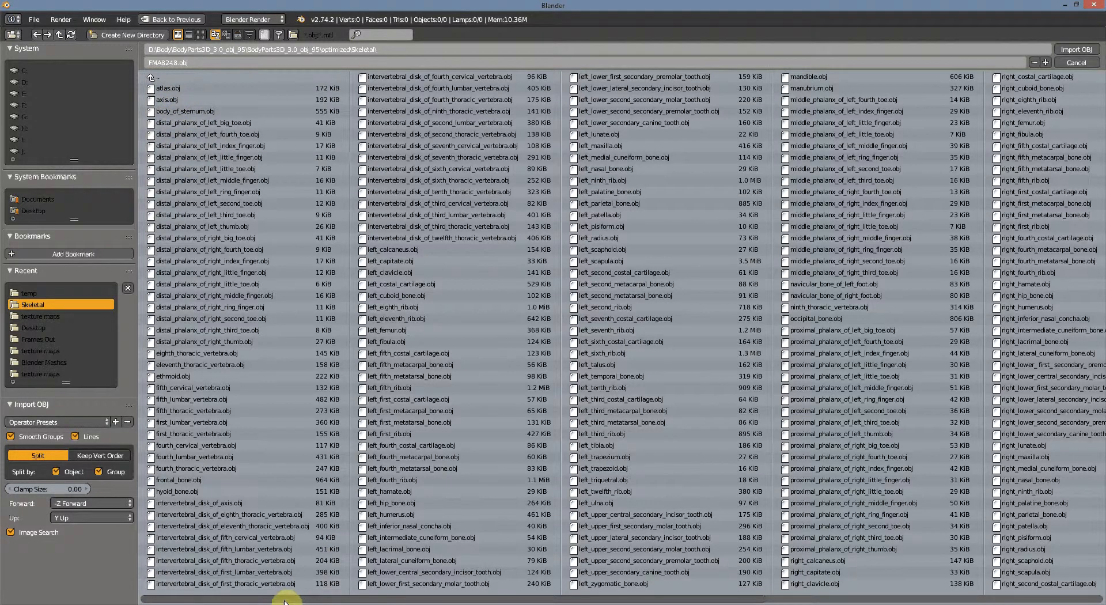
{"action": "mouse_move", "coordinate": [284, 601]}
{"action": "left_mouse_down"}
{"action": "mouse_move", "coordinate": [659, 595]}
{"action": "mouse_move", "coordinate": [288, 599]}
{"action": "left_mouse_up"}
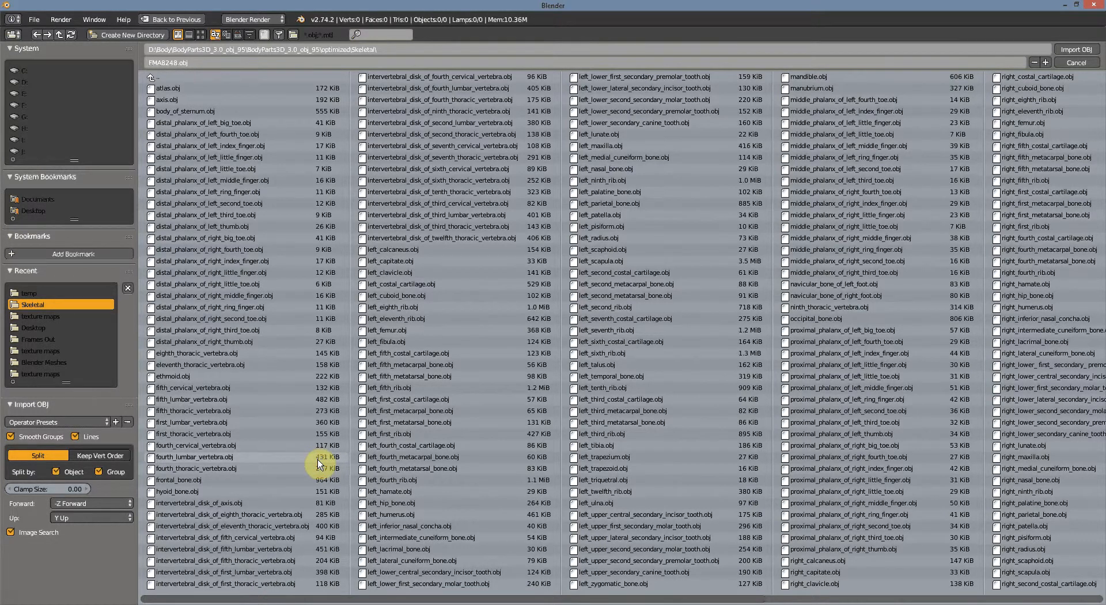
{"action": "left_click_drag", "start_coordinate": [317, 597], "coordinate": [291, 596]}
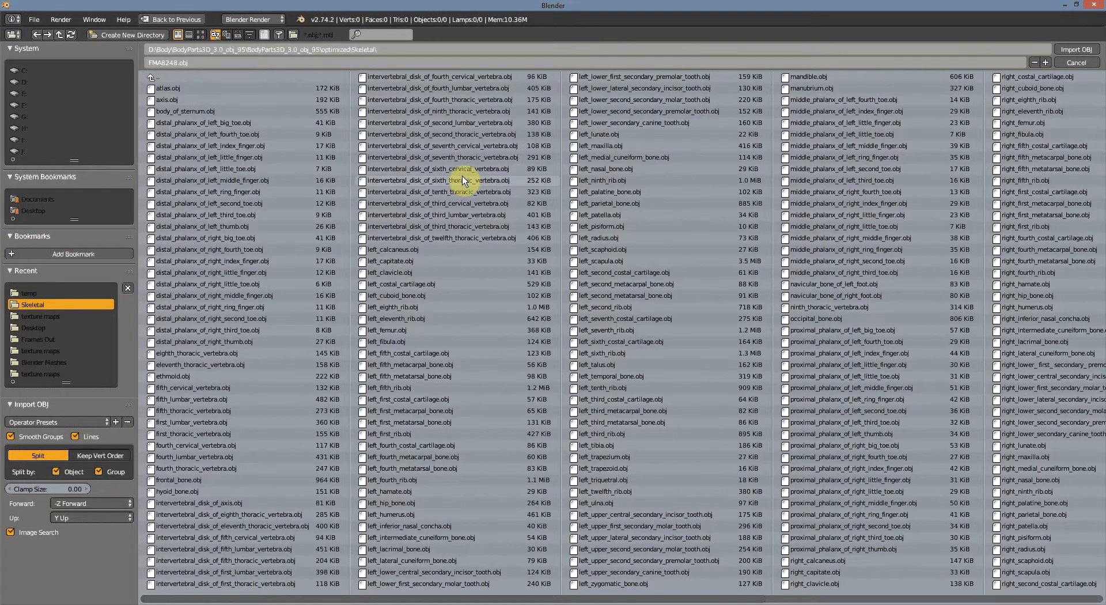
- Import C3HP.obj from the C:\temp folder
{"action": "left_click", "coordinate": [30, 292]}
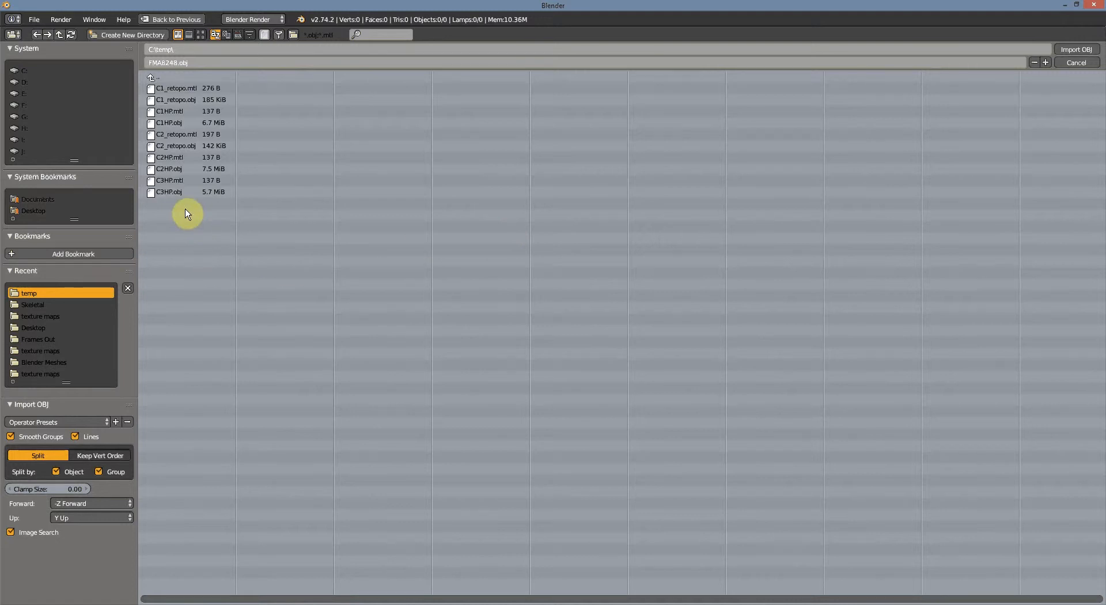
{"action": "left_click", "coordinate": [161, 194]}
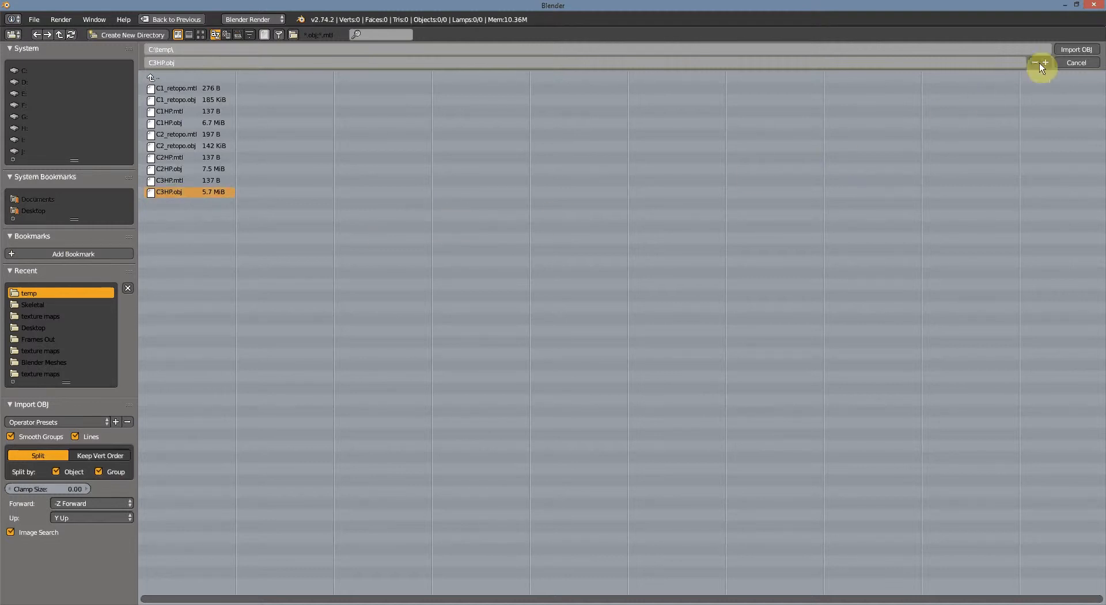
{"action": "left_click", "coordinate": [1065, 49]}
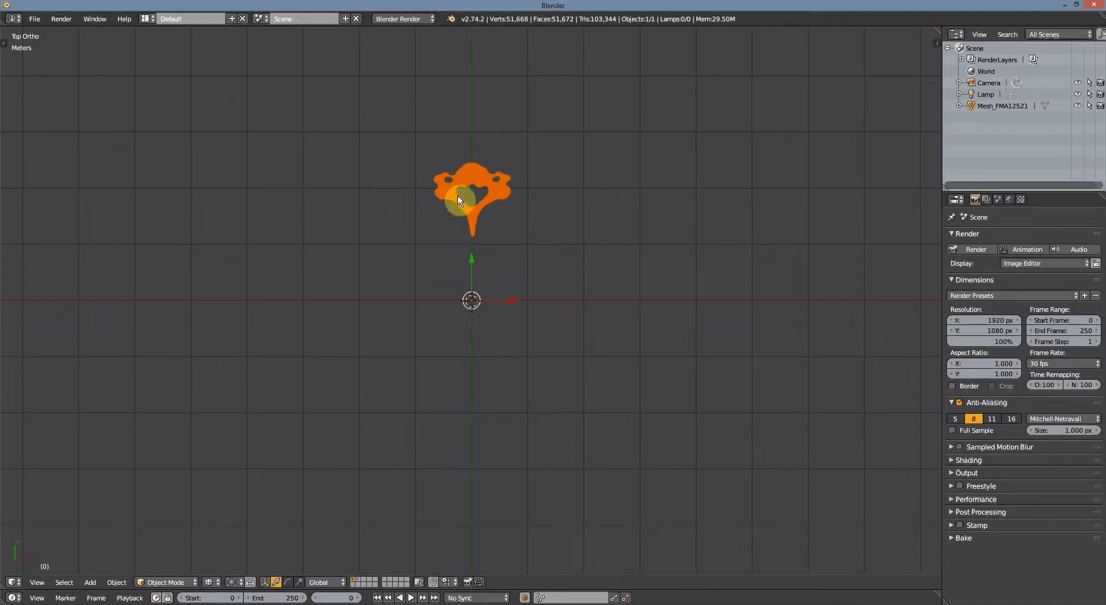
- Select the imported vertebra, frame it in the view and display it with solid shading
{"action": "right_click", "coordinate": [470, 185]}
{"action": "key", "text": "KP_Decimal"}
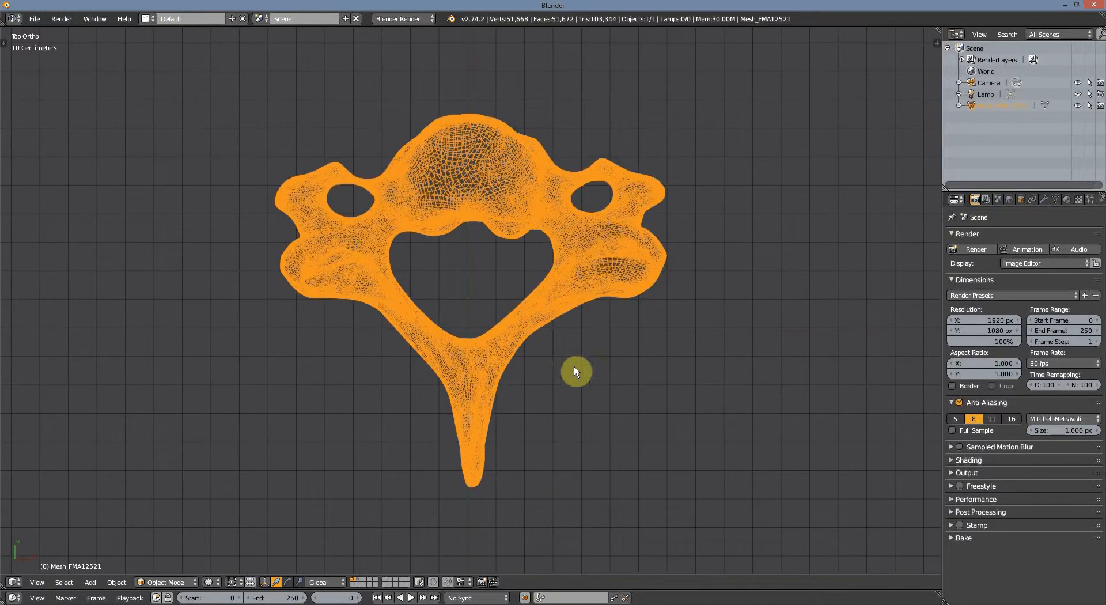
{"action": "key", "text": "z"}
{"action": "mouse_move", "coordinate": [657, 409]}
{"action": "middle_mouse_down"}
{"action": "mouse_move", "coordinate": [614, 378]}
{"action": "mouse_move", "coordinate": [620, 330]}
{"action": "mouse_move", "coordinate": [674, 361]}
{"action": "mouse_move", "coordinate": [676, 381]}
{"action": "mouse_move", "coordinate": [445, 386]}
{"action": "mouse_move", "coordinate": [421, 366]}
{"action": "mouse_move", "coordinate": [410, 287]}
{"action": "mouse_move", "coordinate": [447, 316]}
{"action": "mouse_move", "coordinate": [468, 358]}
{"action": "mouse_move", "coordinate": [565, 395]}
{"action": "mouse_move", "coordinate": [619, 466]}
{"action": "mouse_move", "coordinate": [668, 407]}
{"action": "middle_mouse_up"}
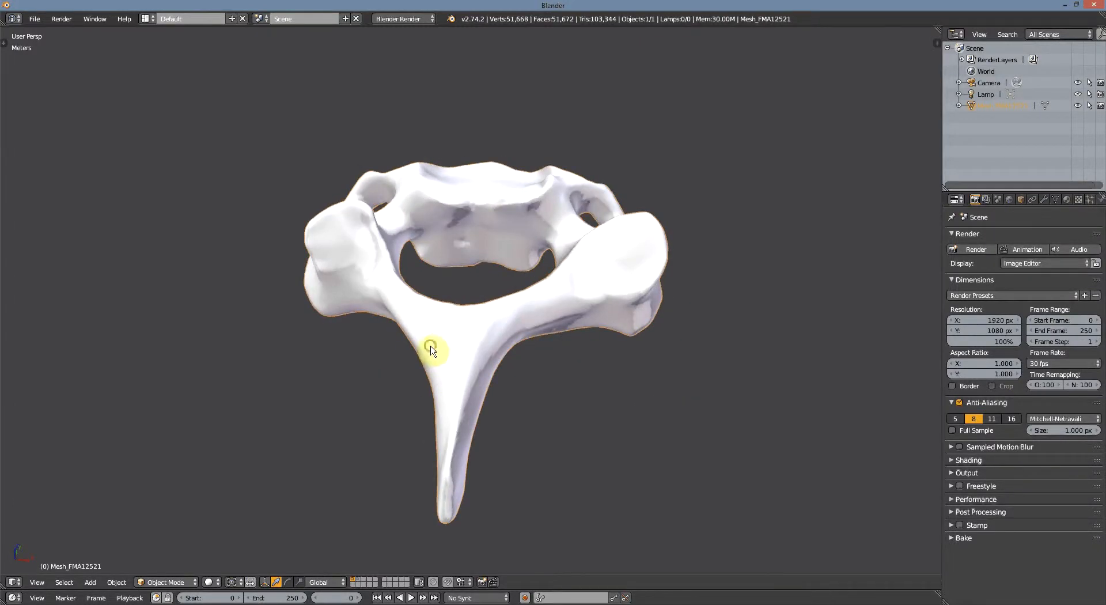
{"action": "middle_click_drag", "start_coordinate": [434, 351], "coordinate": [489, 353]}
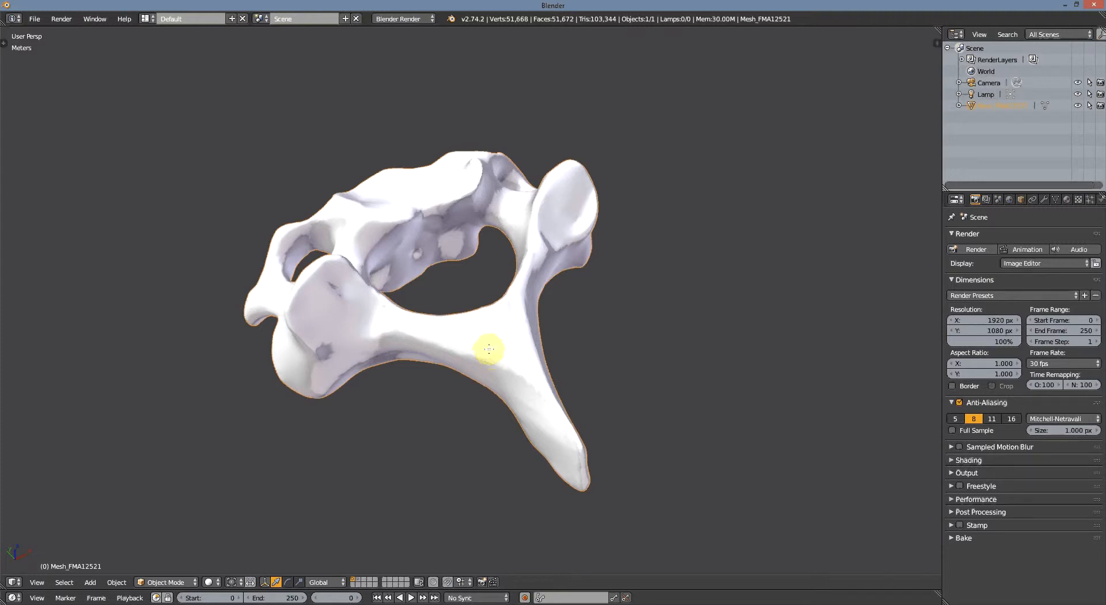
- Enter Edit Mode on the vertebra and deselect all of its geometry, keeping solid shading
{"action": "key", "text": "Tab"}
{"action": "key", "text": "z"}
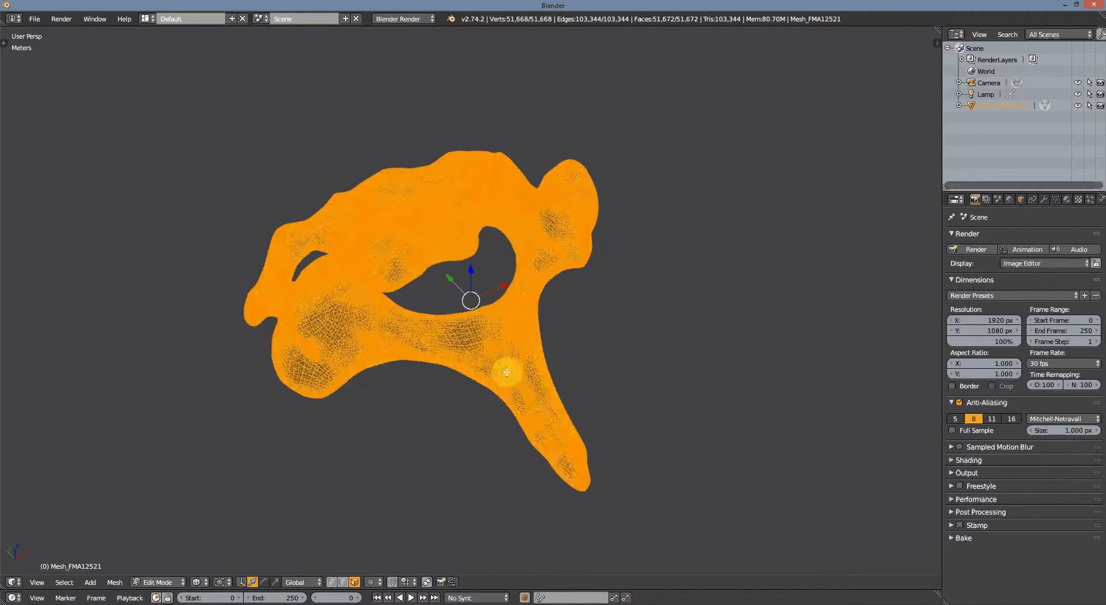
{"action": "key", "text": "z"}
{"action": "key", "text": "a"}
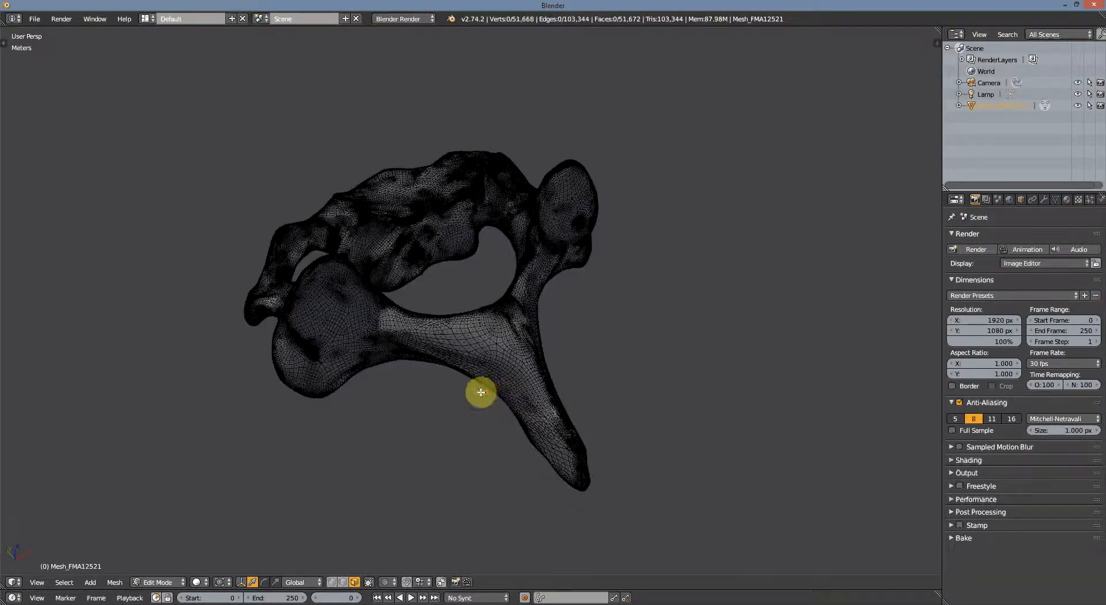
- Examine the vertebra's polygon topology up close and from several angles
{"action": "scroll", "coordinate": [495, 363], "scroll_direction": "up", "scroll_amount": 6}
{"action": "middle_click_drag", "start_coordinate": [481, 392], "coordinate": [667, 367]}
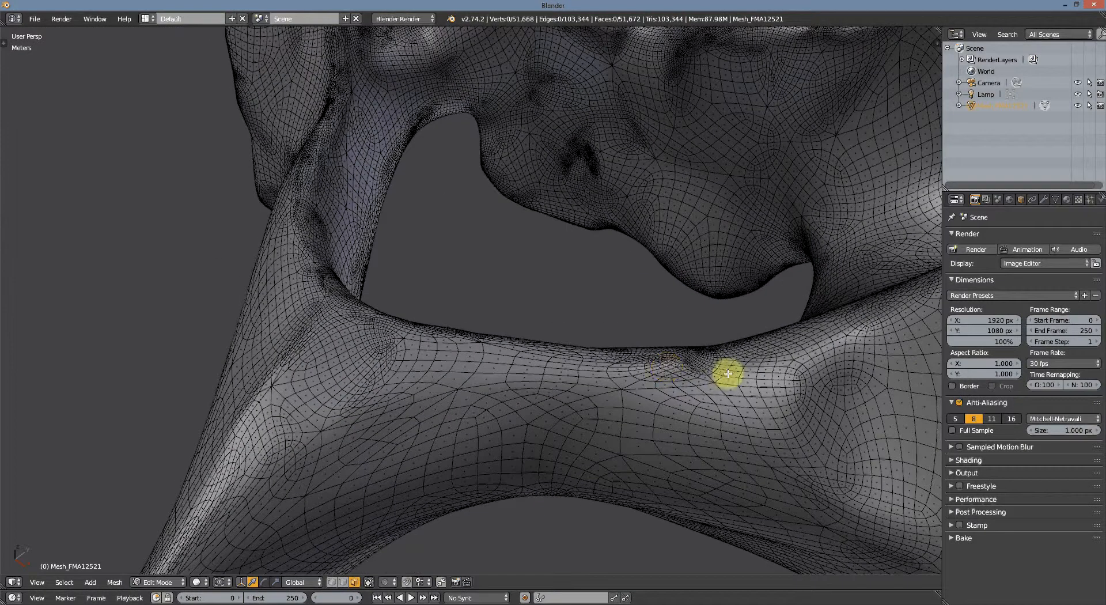
{"action": "scroll", "coordinate": [726, 374], "scroll_direction": "down", "scroll_amount": 1}
{"action": "scroll", "coordinate": [726, 374], "scroll_direction": "down", "scroll_amount": 1}
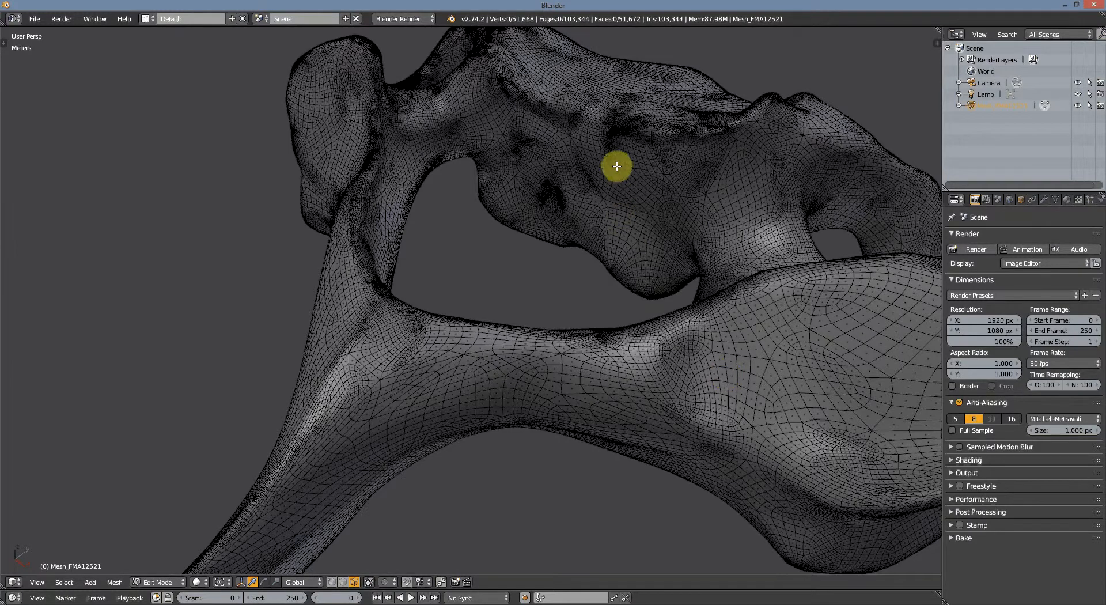
{"action": "scroll", "coordinate": [614, 167], "scroll_direction": "down", "scroll_amount": 2}
{"action": "middle_click_drag", "start_coordinate": [724, 334], "coordinate": [541, 306]}
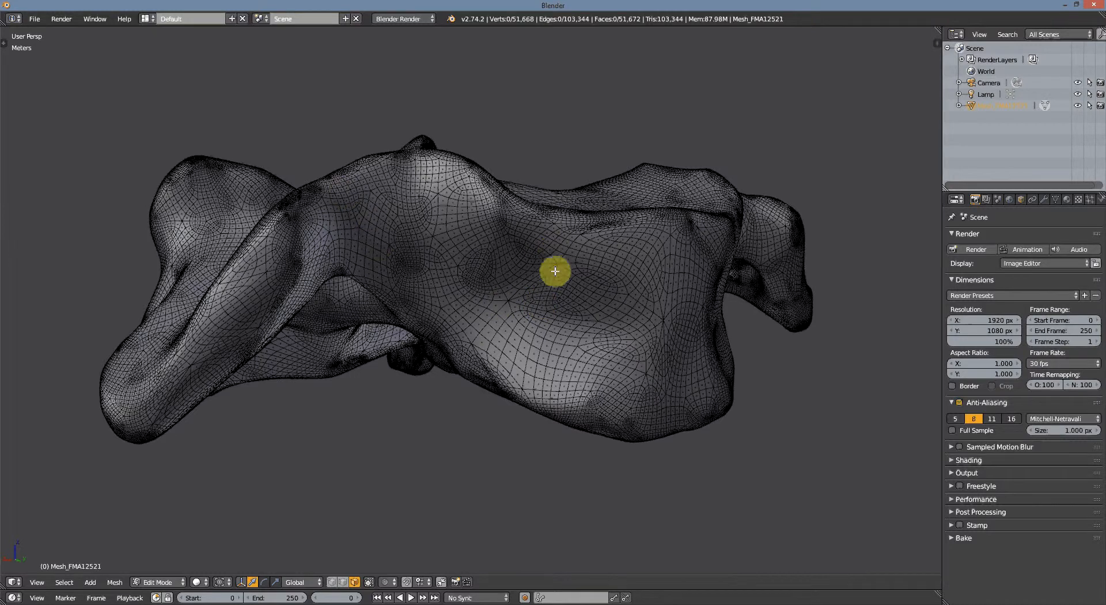
{"action": "left_click", "coordinate": [423, 333]}
{"action": "middle_click_drag", "start_coordinate": [457, 346], "coordinate": [572, 352]}
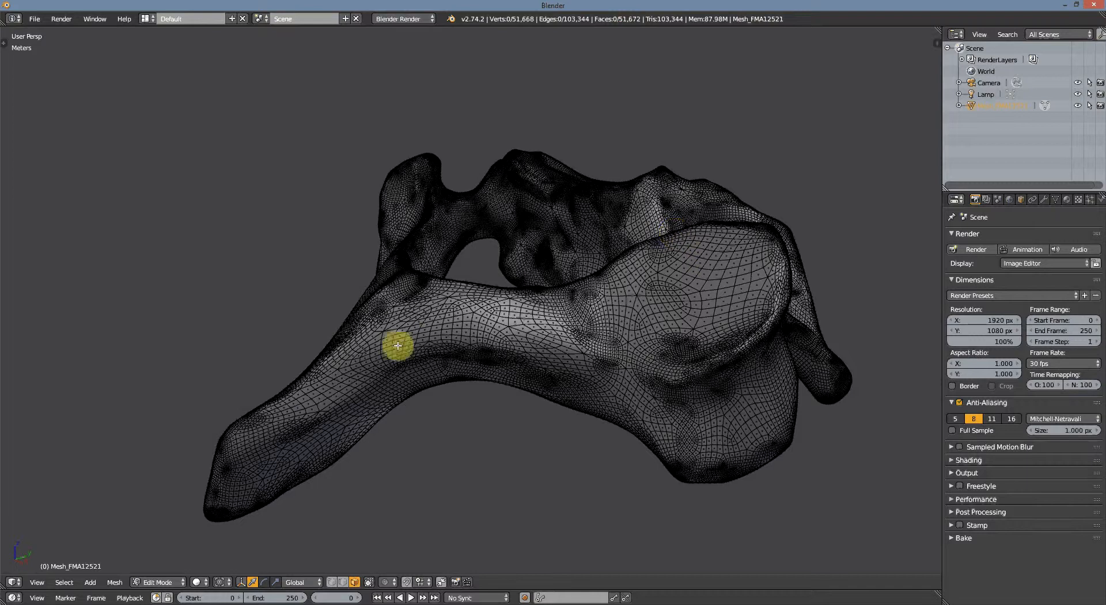
{"action": "middle_click_drag", "start_coordinate": [484, 385], "coordinate": [622, 415]}
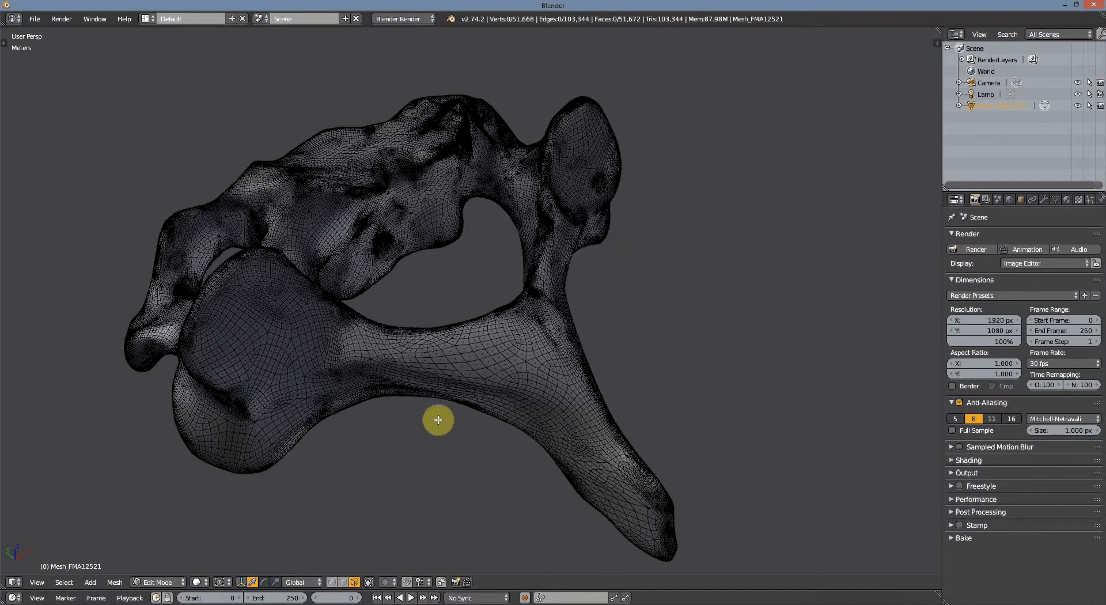
{"action": "middle_click_drag", "start_coordinate": [437, 417], "coordinate": [438, 384]}
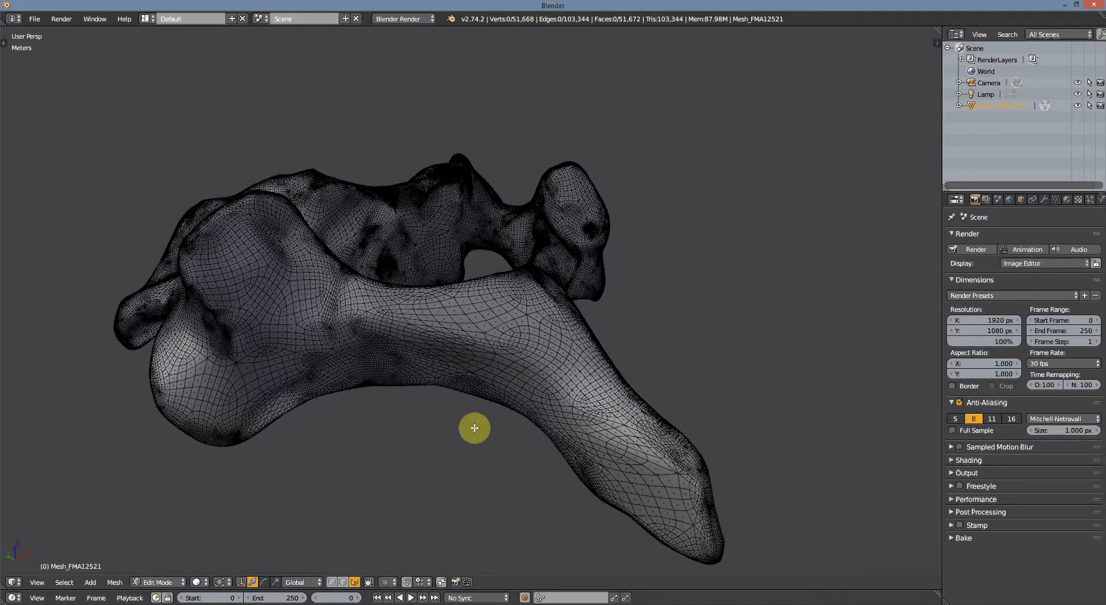
- Return the C3 vertebra to Object Mode and reload the start-up file to get an empty scene
{"action": "key", "text": "Tab"}
{"action": "mouse_move", "coordinate": [557, 389]}
{"action": "middle_mouse_down"}
{"action": "mouse_move", "coordinate": [555, 297]}
{"action": "mouse_move", "coordinate": [538, 351]}
{"action": "mouse_move", "coordinate": [571, 378]}
{"action": "middle_mouse_up"}
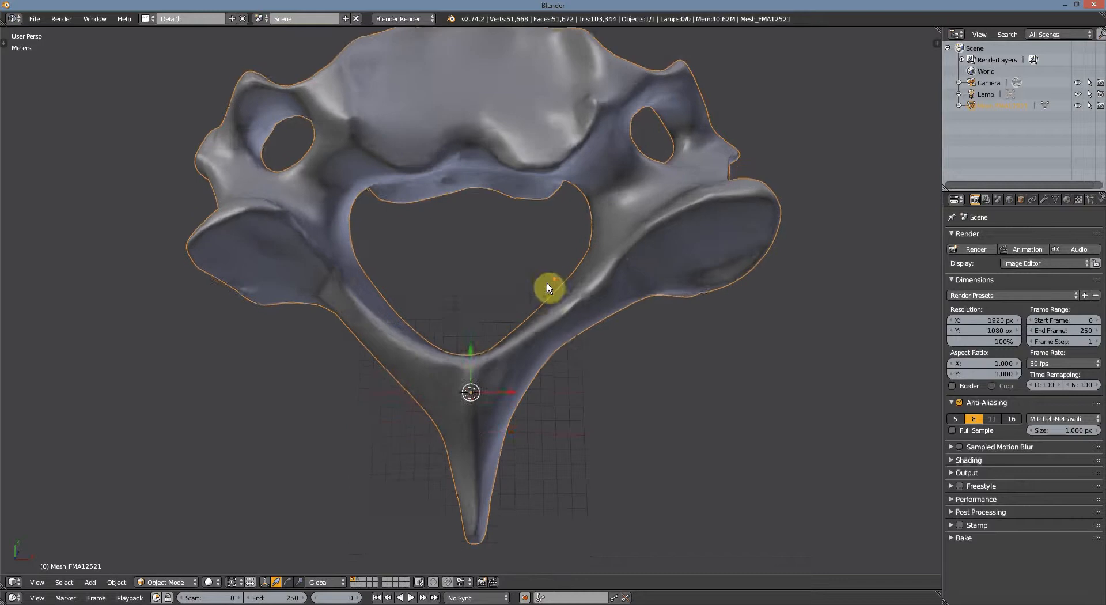
{"action": "scroll", "coordinate": [416, 231], "scroll_direction": "down", "scroll_amount": 2}
{"action": "middle_click_drag", "start_coordinate": [416, 232], "coordinate": [410, 225]}
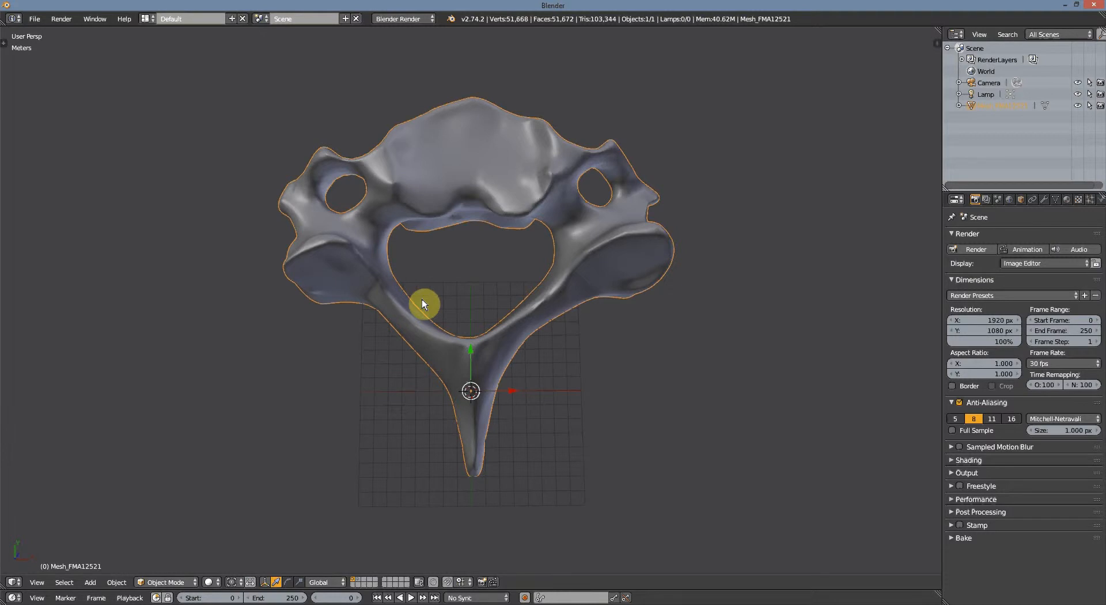
{"action": "key", "text": "ctrl+n"}
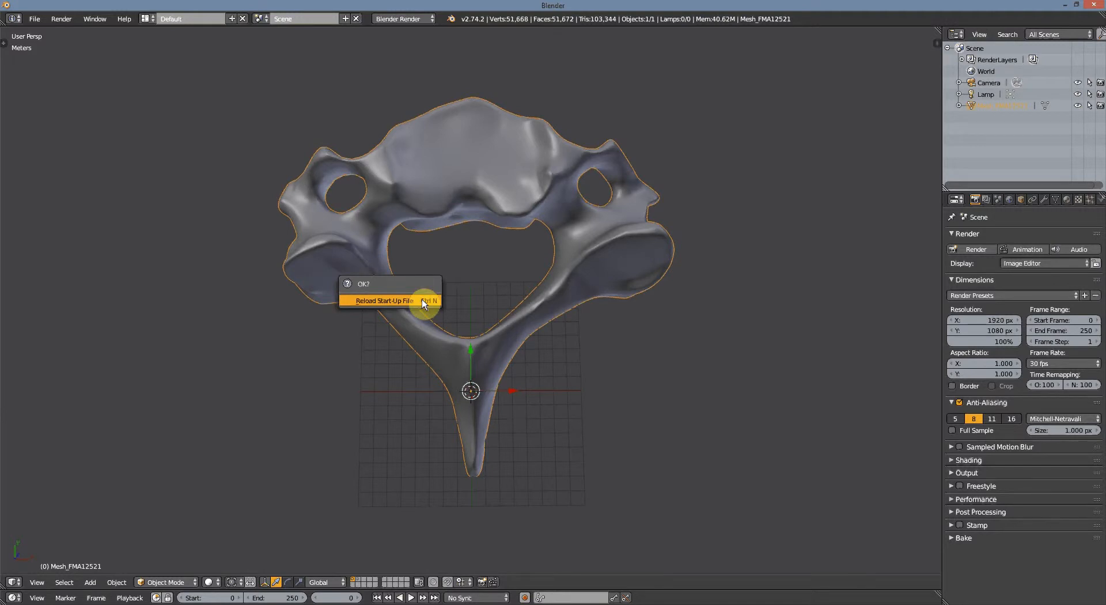
{"action": "left_click", "coordinate": [423, 300]}
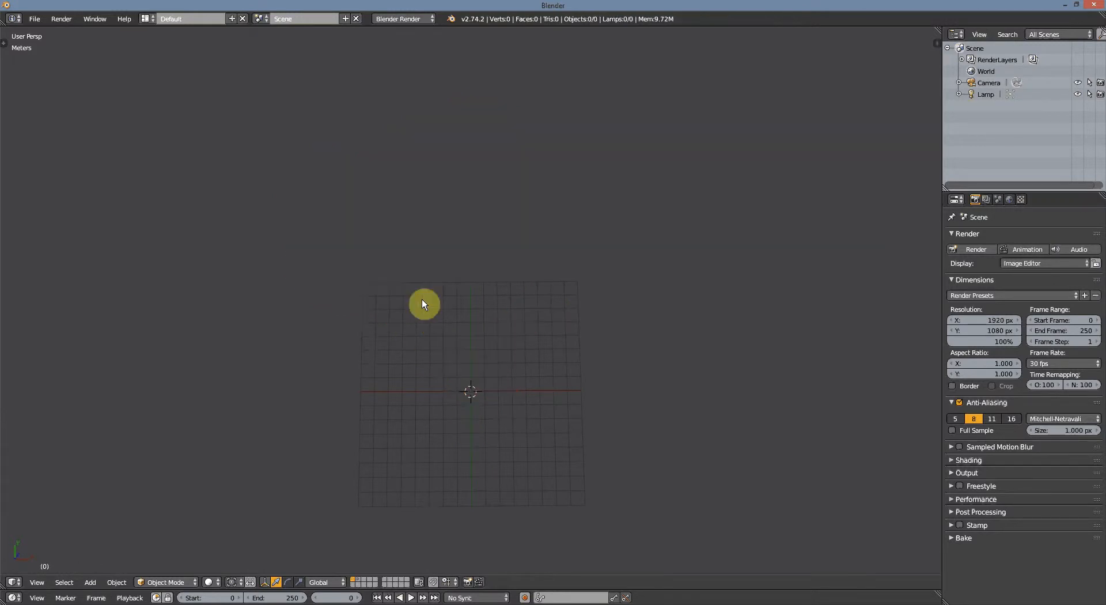
- Import fourth_cervical_vertebra.obj from the Skeletal folder as a Wavefront OBJ
{"action": "left_click", "coordinate": [34, 20]}
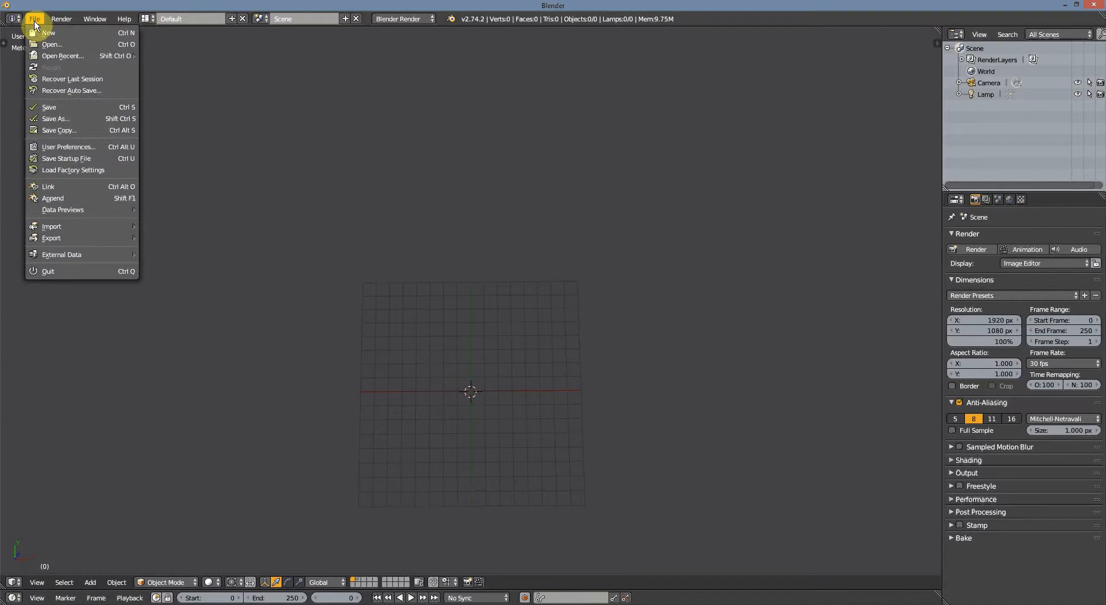
{"action": "mouse_move", "coordinate": [67, 229]}
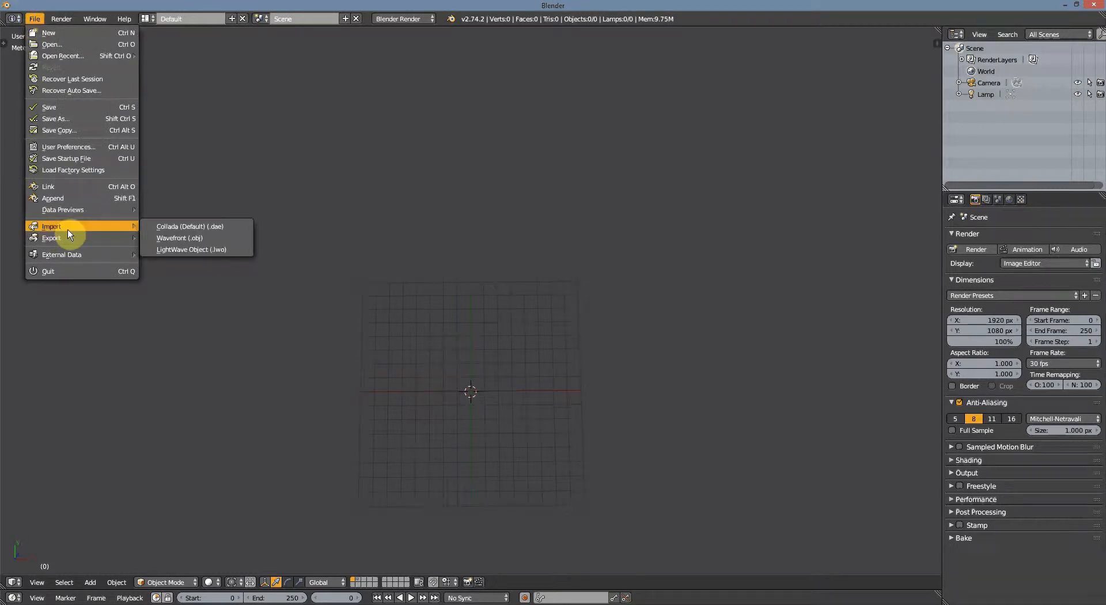
{"action": "left_click", "coordinate": [213, 240]}
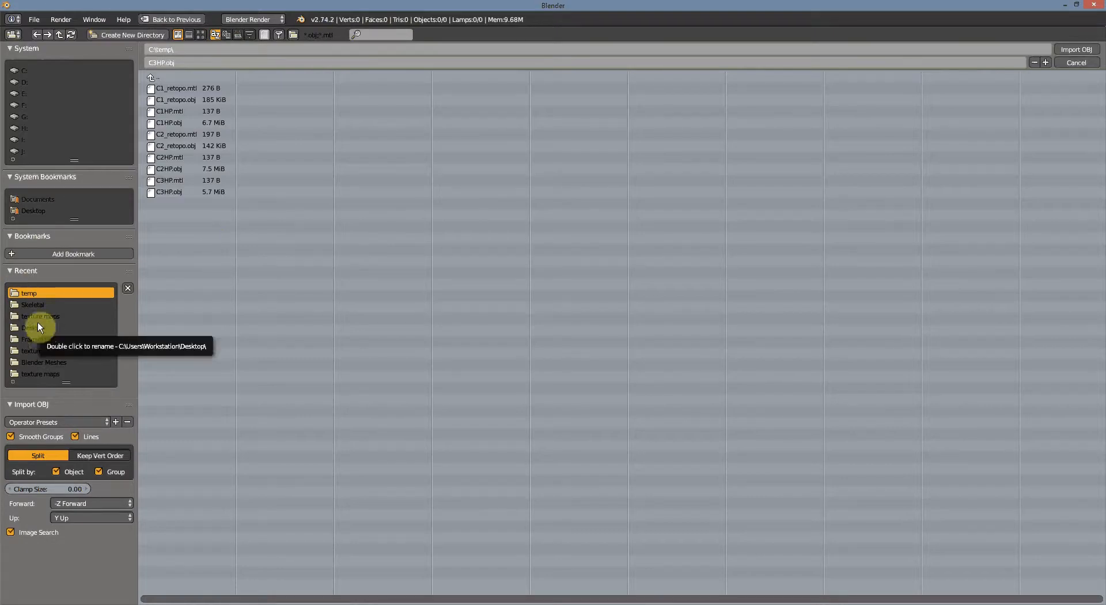
{"action": "left_click", "coordinate": [31, 305]}
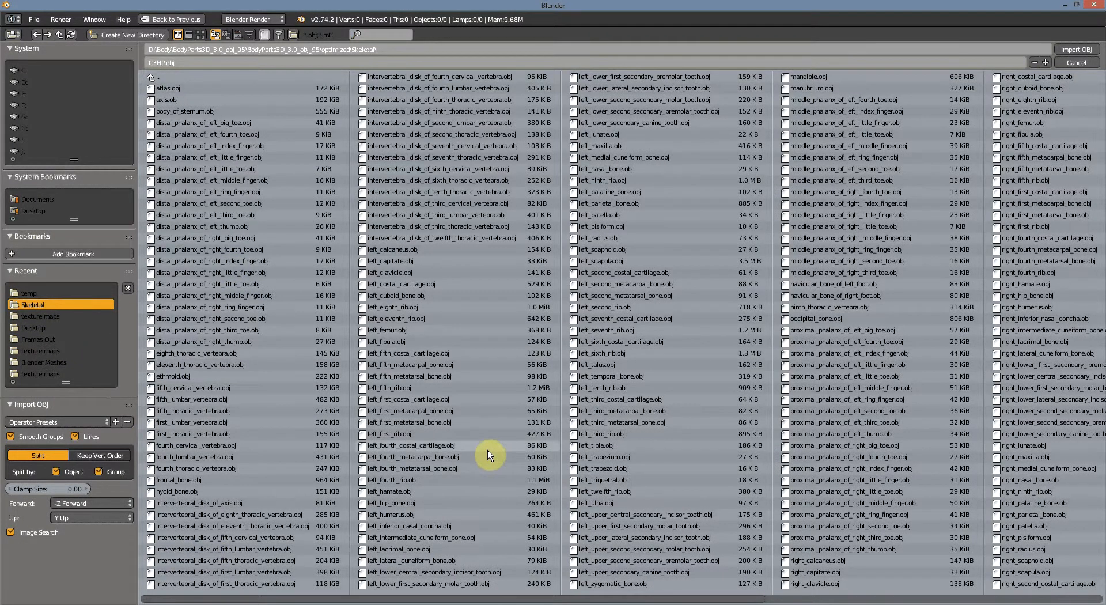
{"action": "scroll", "coordinate": [487, 451], "scroll_direction": "right", "scroll_amount": 1}
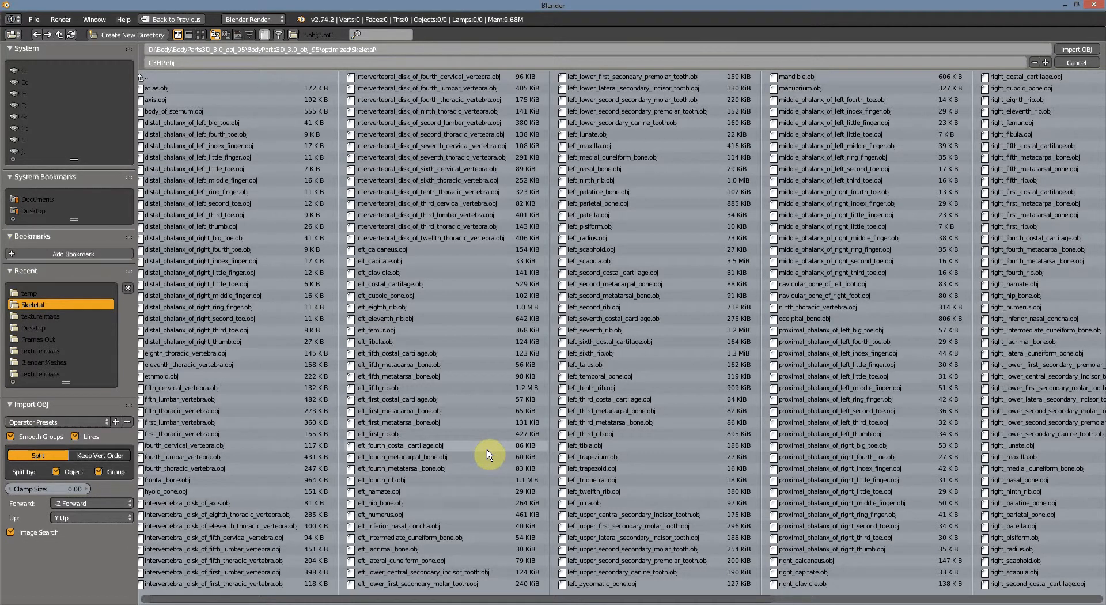
{"action": "left_click", "coordinate": [192, 444]}
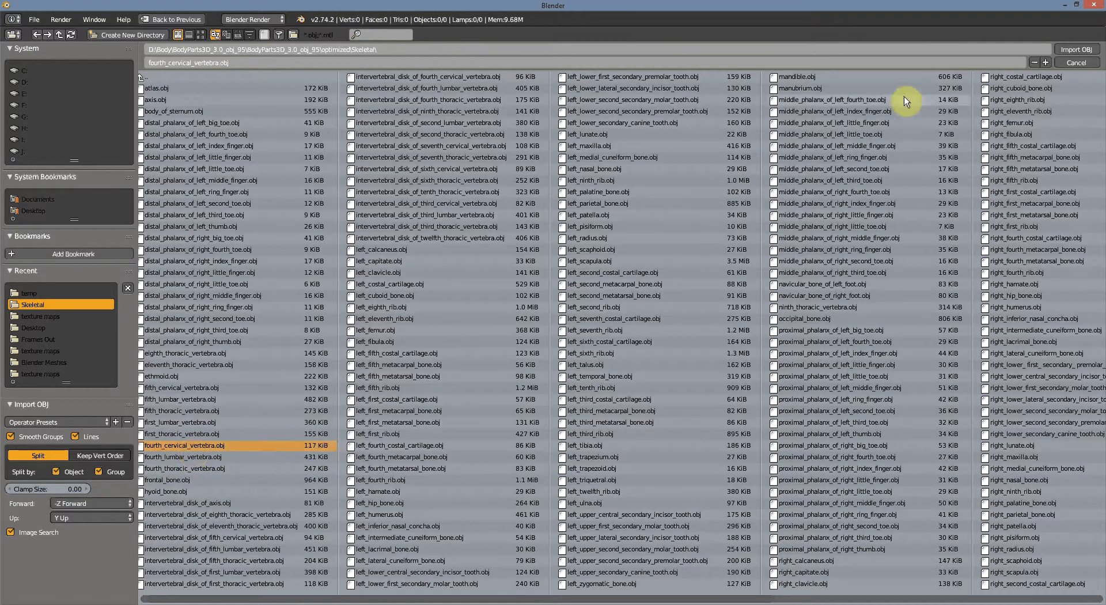
{"action": "left_click", "coordinate": [1065, 51]}
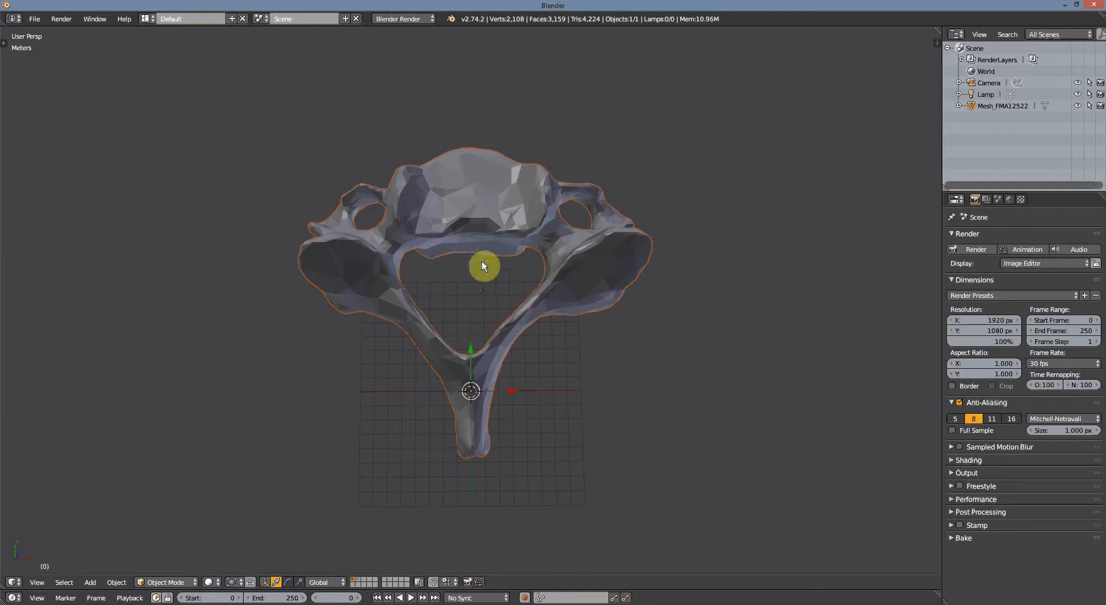
- Enter Edit Mode on the imported vertebra and deselect all its geometry to examine the low-poly topology in solid display
{"action": "right_click", "coordinate": [499, 227]}
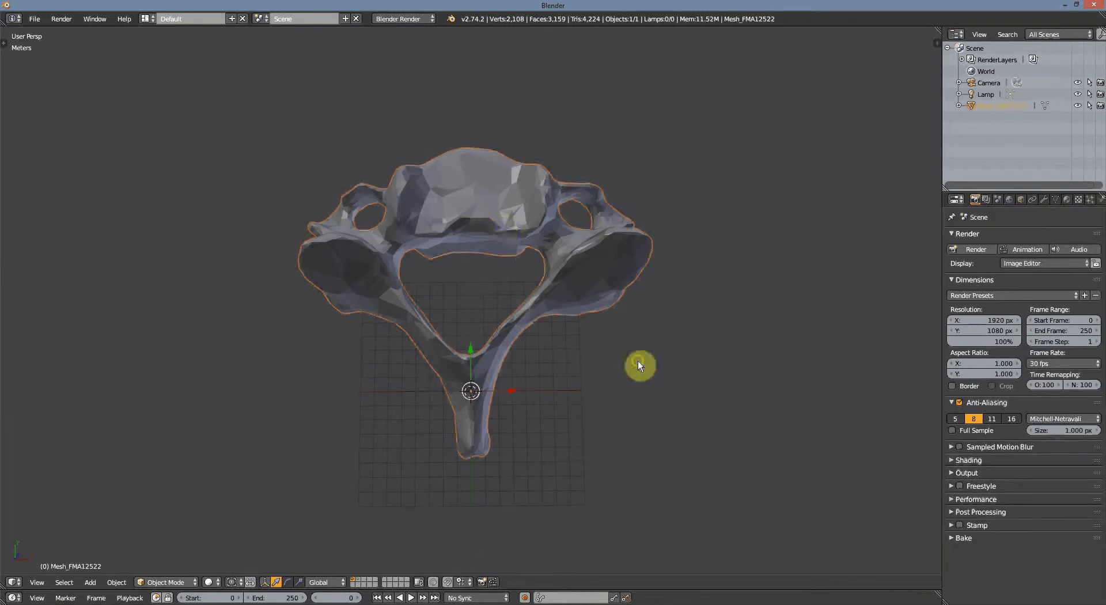
{"action": "middle_click_drag", "start_coordinate": [637, 361], "coordinate": [590, 389]}
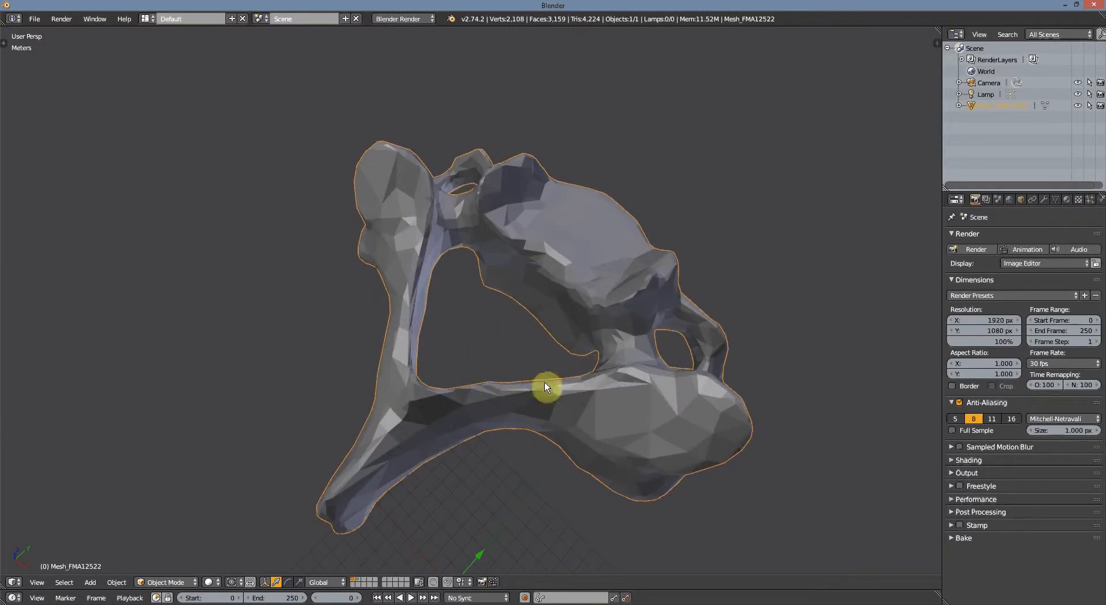
{"action": "key", "text": "Tab"}
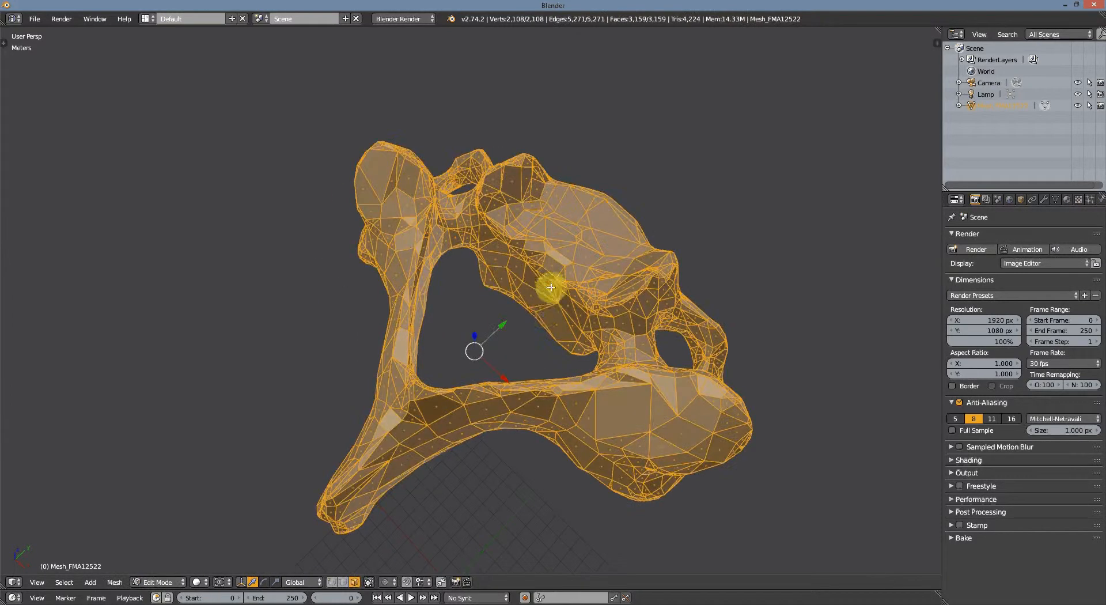
{"action": "key", "text": "z"}
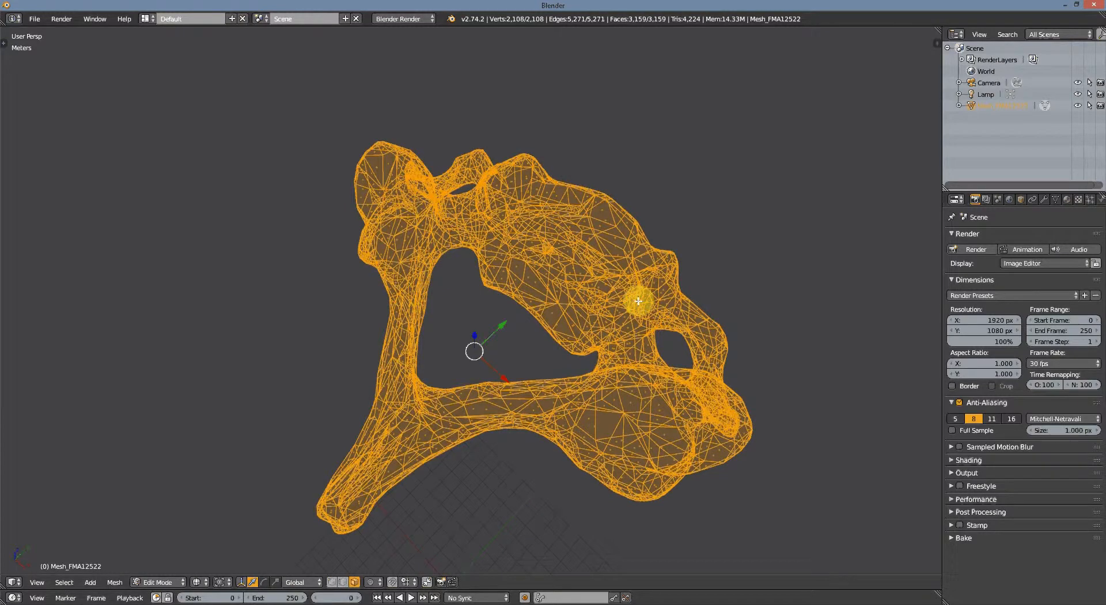
{"action": "key", "text": "z"}
{"action": "key", "text": "a"}
{"action": "middle_click_drag", "start_coordinate": [663, 304], "coordinate": [633, 311]}
{"action": "middle_click_drag", "start_coordinate": [554, 373], "coordinate": [535, 300]}
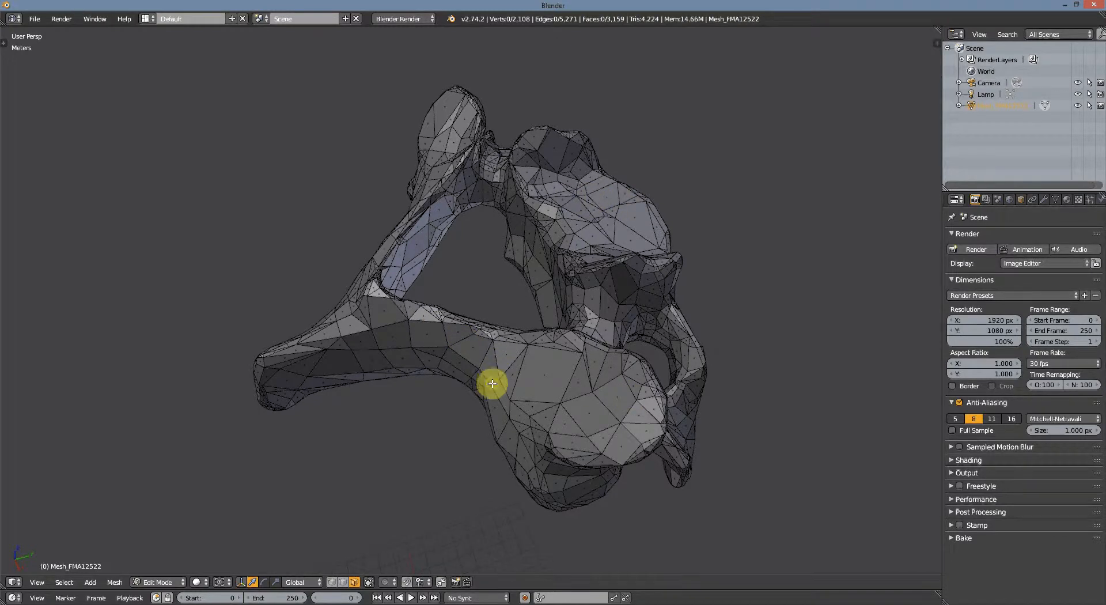
{"action": "middle_click_drag", "start_coordinate": [491, 382], "coordinate": [546, 399]}
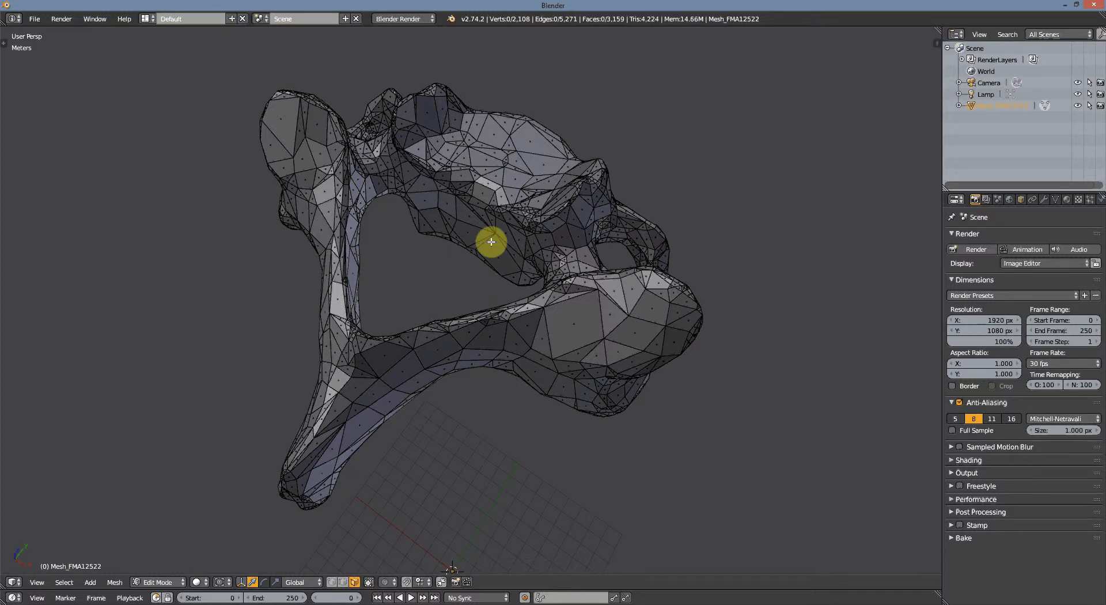
{"action": "middle_click_drag", "start_coordinate": [491, 242], "coordinate": [519, 266]}
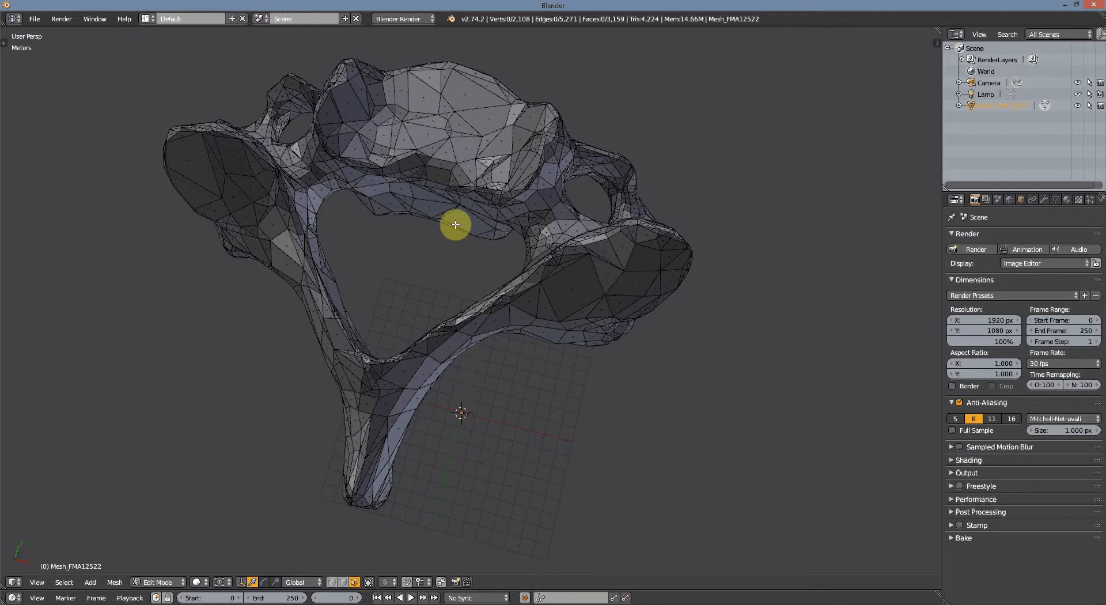
- Return to Object Mode and add a Subdivision Surface modifier to the vertebra with 2 view subdivisions
{"action": "key", "text": "Tab"}
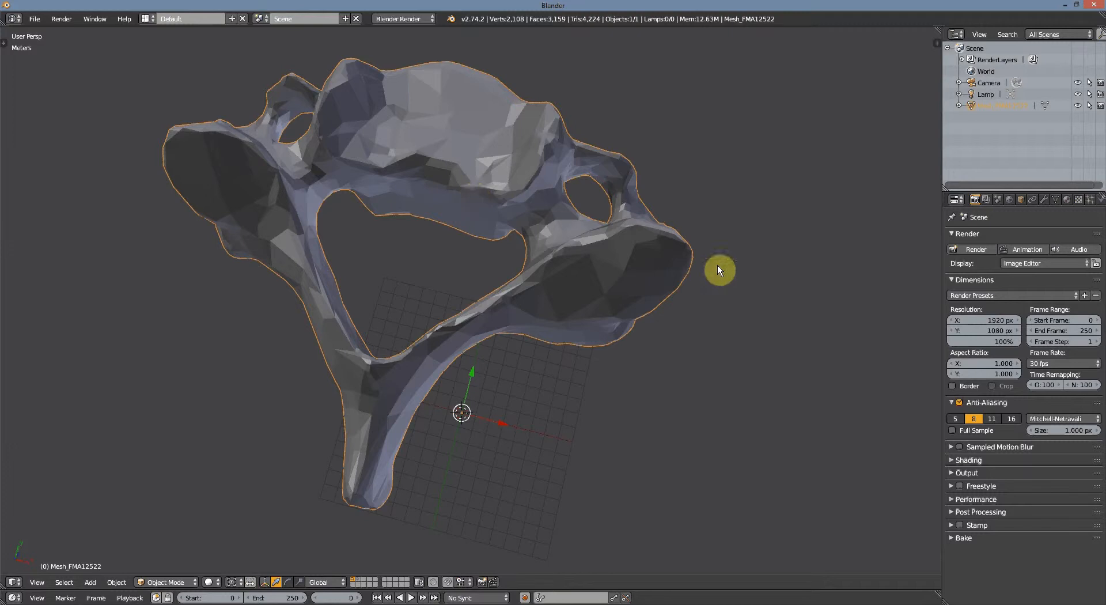
{"action": "left_click", "coordinate": [1044, 200]}
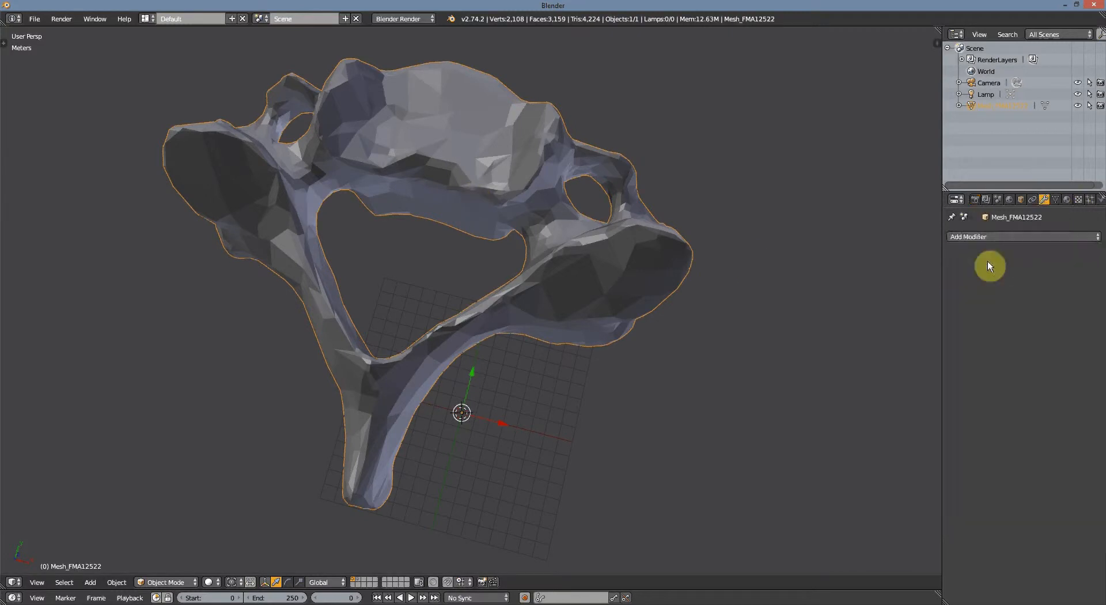
{"action": "left_click", "coordinate": [983, 238]}
{"action": "left_click", "coordinate": [903, 418]}
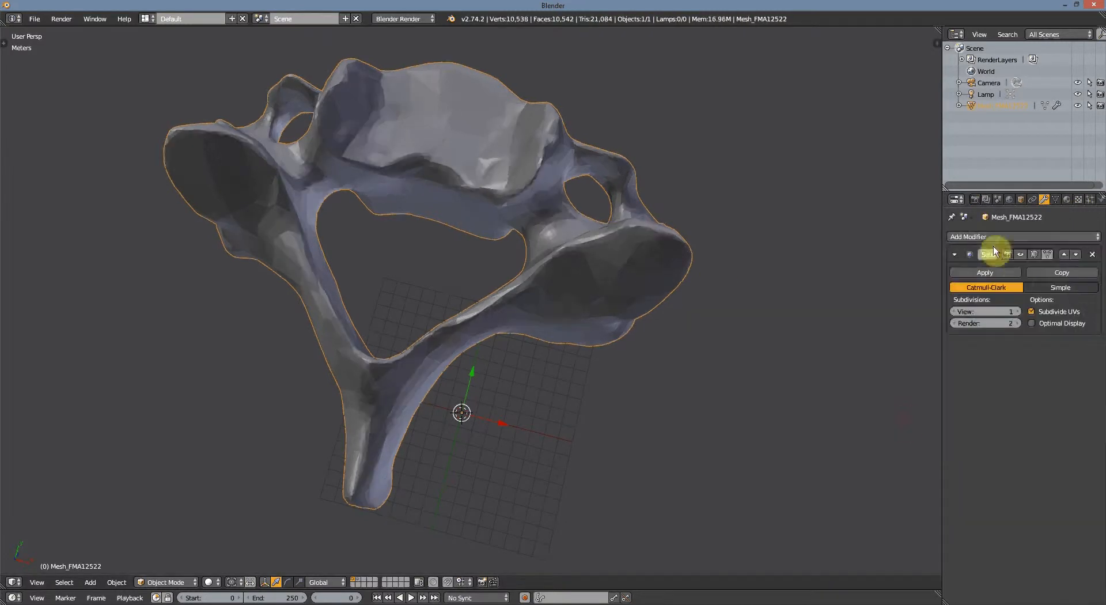
{"action": "type", "text": "2"}
{"action": "key", "text": "Return"}
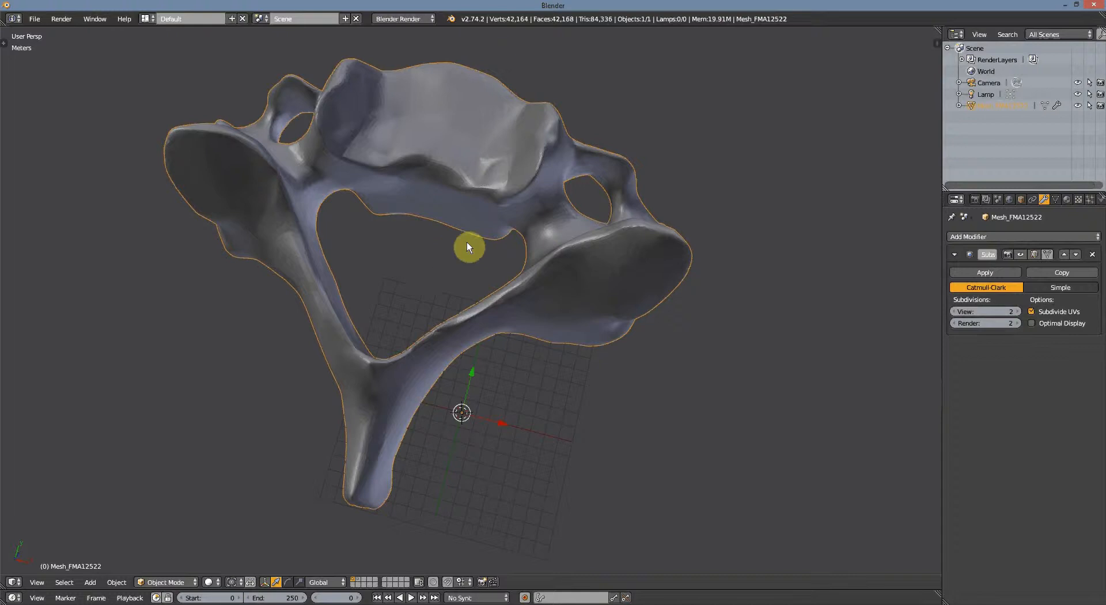
{"action": "mouse_move", "coordinate": [467, 241]}
{"action": "middle_mouse_down"}
{"action": "mouse_move", "coordinate": [558, 233]}
{"action": "mouse_move", "coordinate": [527, 246]}
{"action": "mouse_move", "coordinate": [471, 239]}
{"action": "middle_mouse_up"}
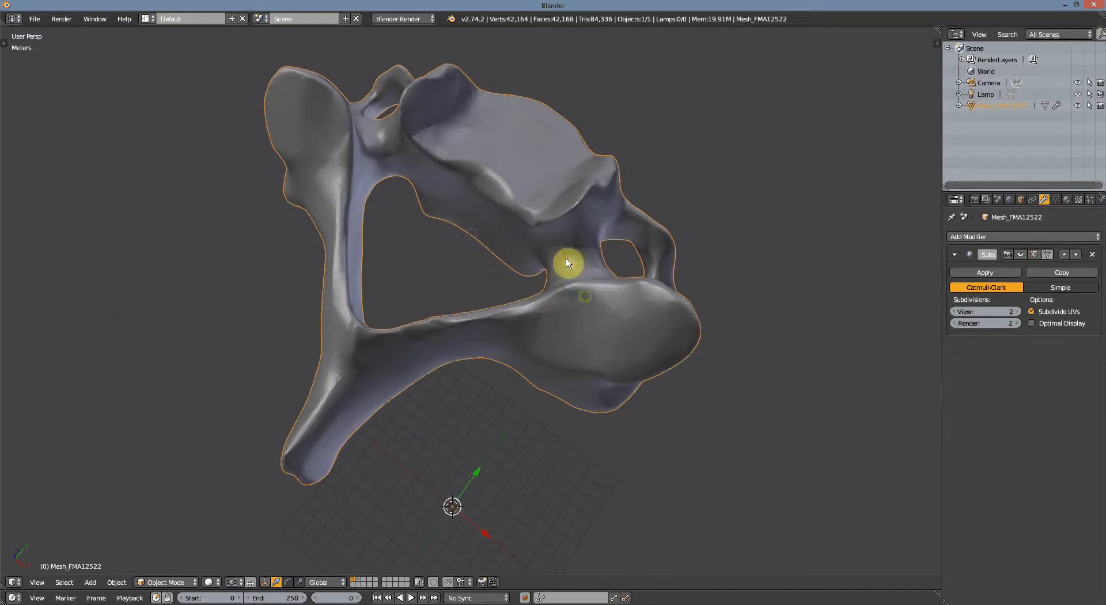
{"action": "middle_click_drag", "start_coordinate": [568, 259], "coordinate": [615, 289]}
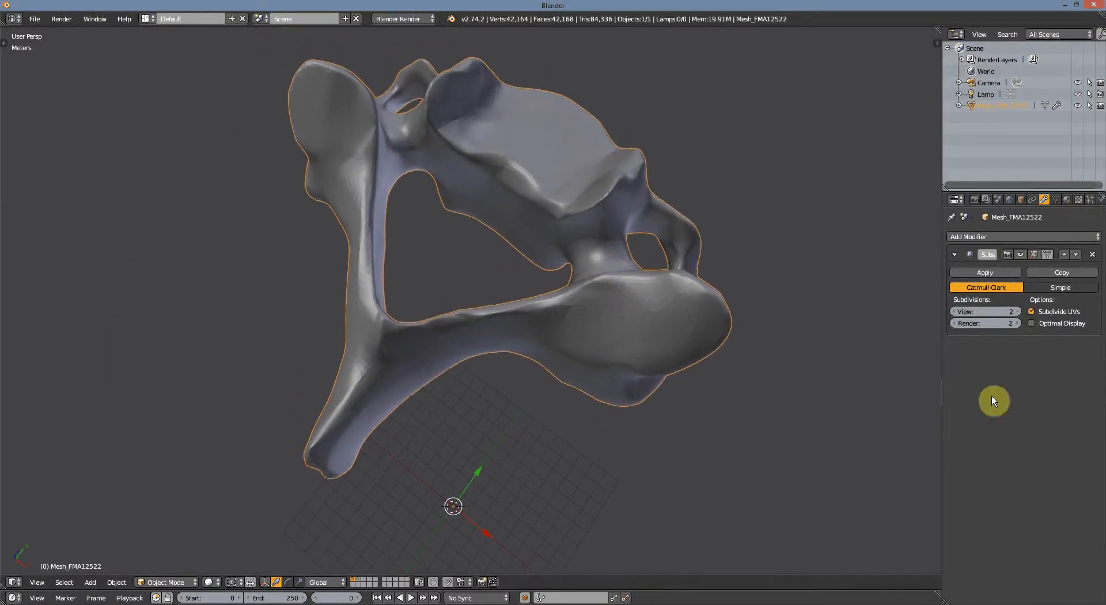
- Apply smooth shading to the vertebra and check its surface from several angles
{"action": "key", "text": "t"}
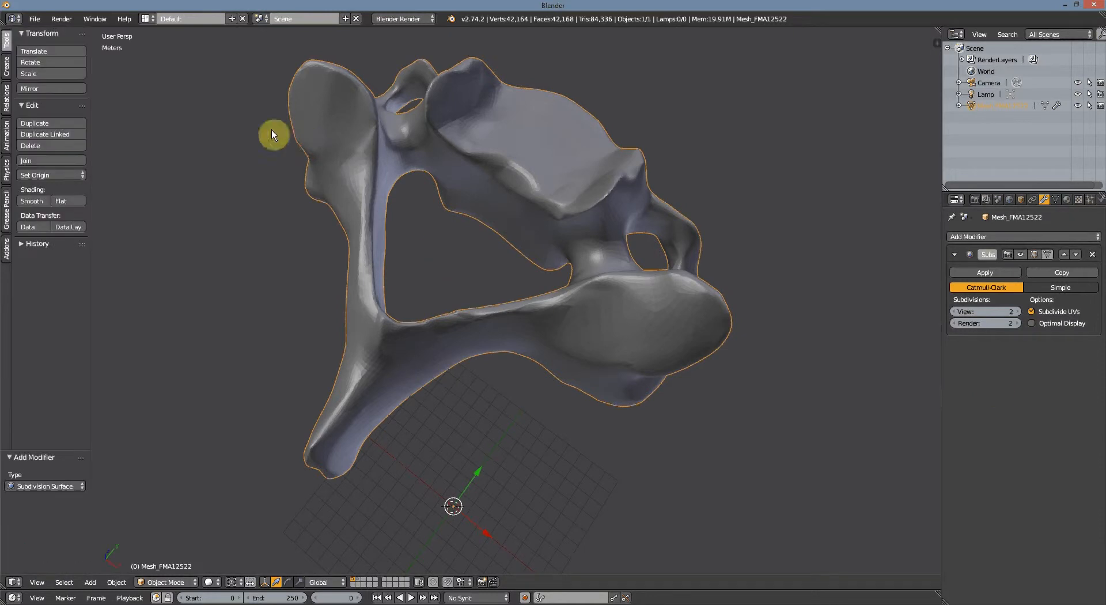
{"action": "left_click", "coordinate": [32, 201]}
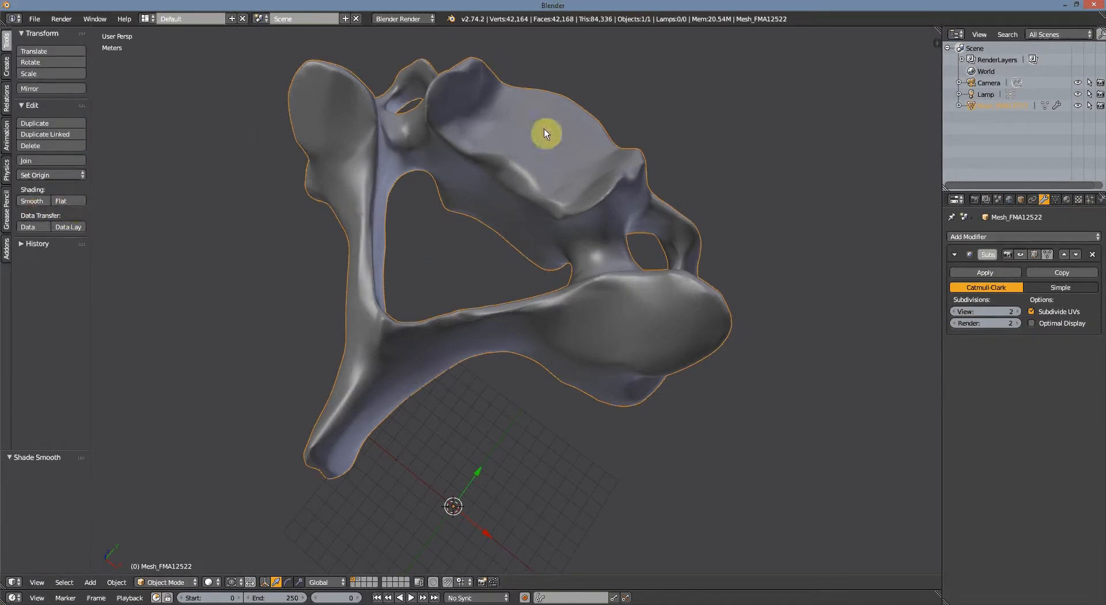
{"action": "middle_click_drag", "start_coordinate": [581, 282], "coordinate": [647, 216]}
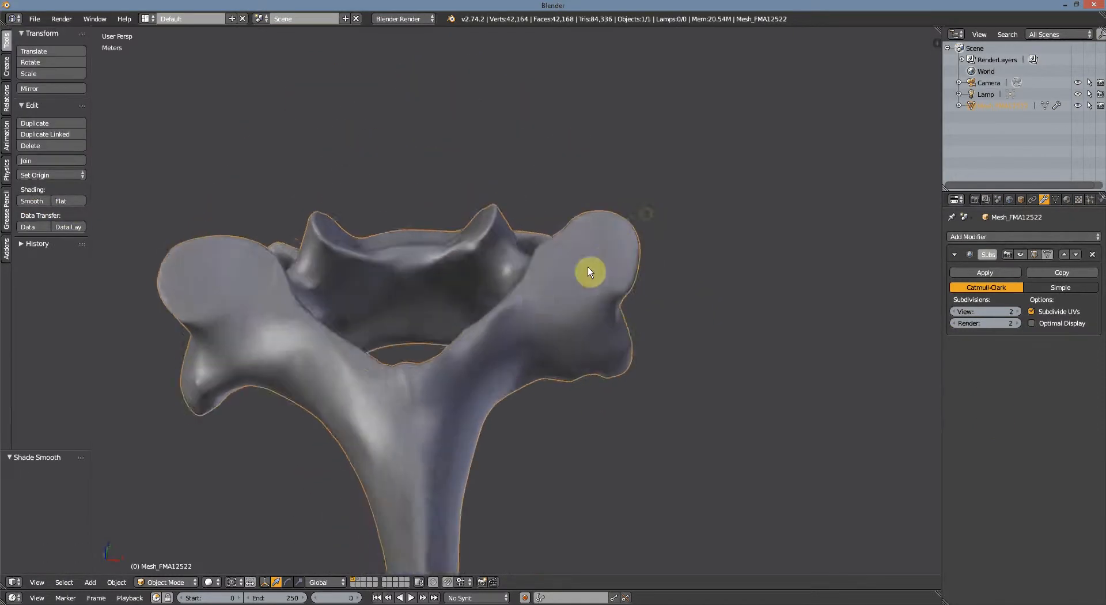
{"action": "middle_click_drag", "start_coordinate": [587, 272], "coordinate": [541, 298]}
{"action": "middle_click_drag", "start_coordinate": [500, 338], "coordinate": [584, 318]}
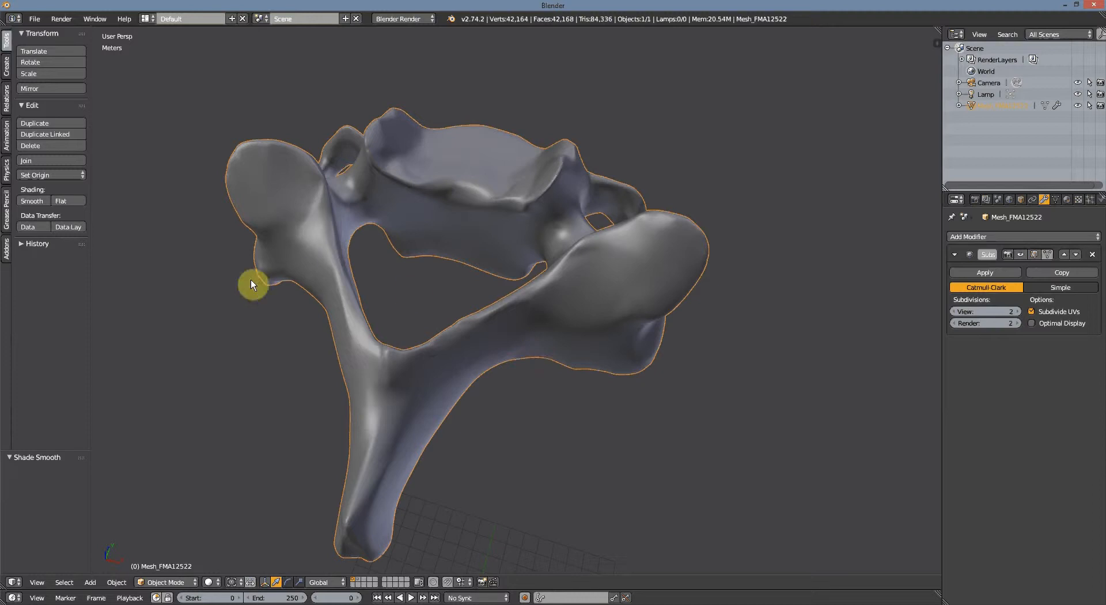
- Examine the subdivided vertebra's mesh in Edit Mode, comparing wireframe and solid display
{"action": "key", "text": "Tab"}
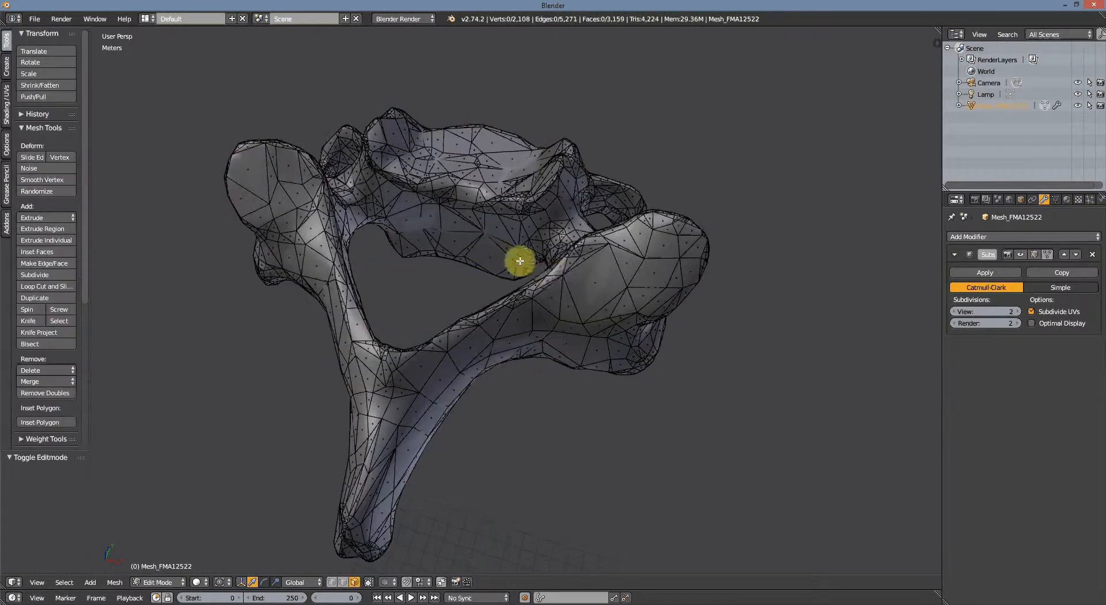
{"action": "middle_click_drag", "start_coordinate": [563, 277], "coordinate": [649, 281]}
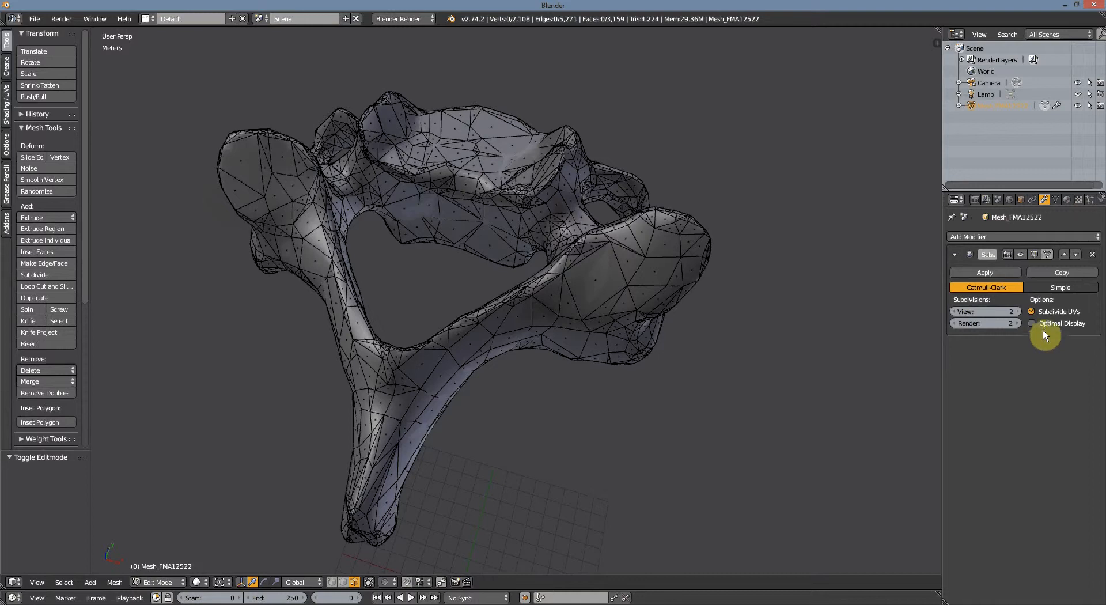
{"action": "key", "text": "z"}
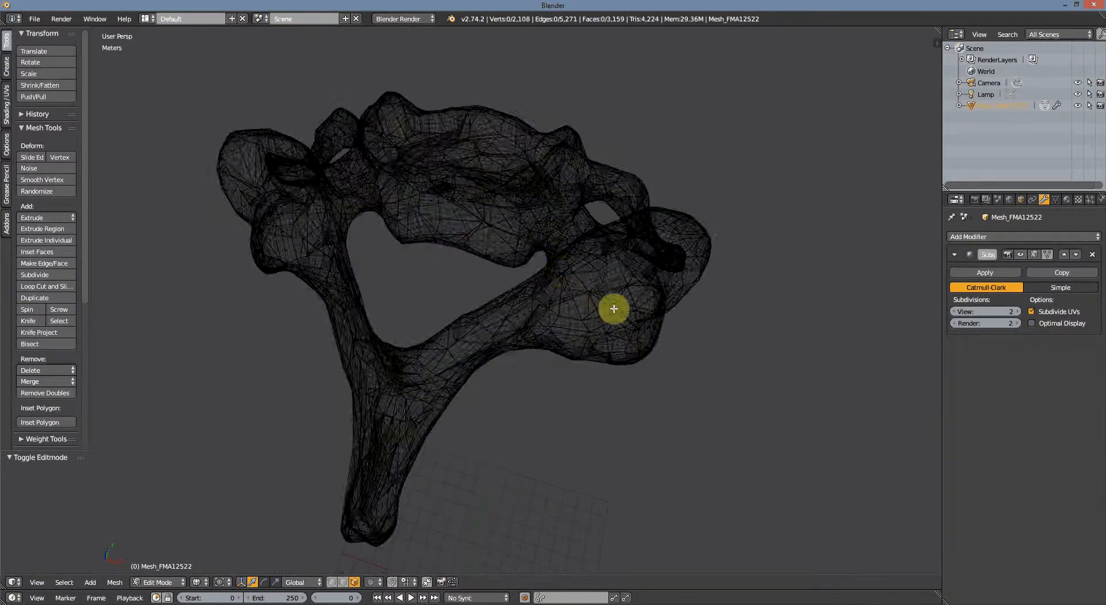
{"action": "scroll", "coordinate": [613, 312], "scroll_direction": "up", "scroll_amount": 4}
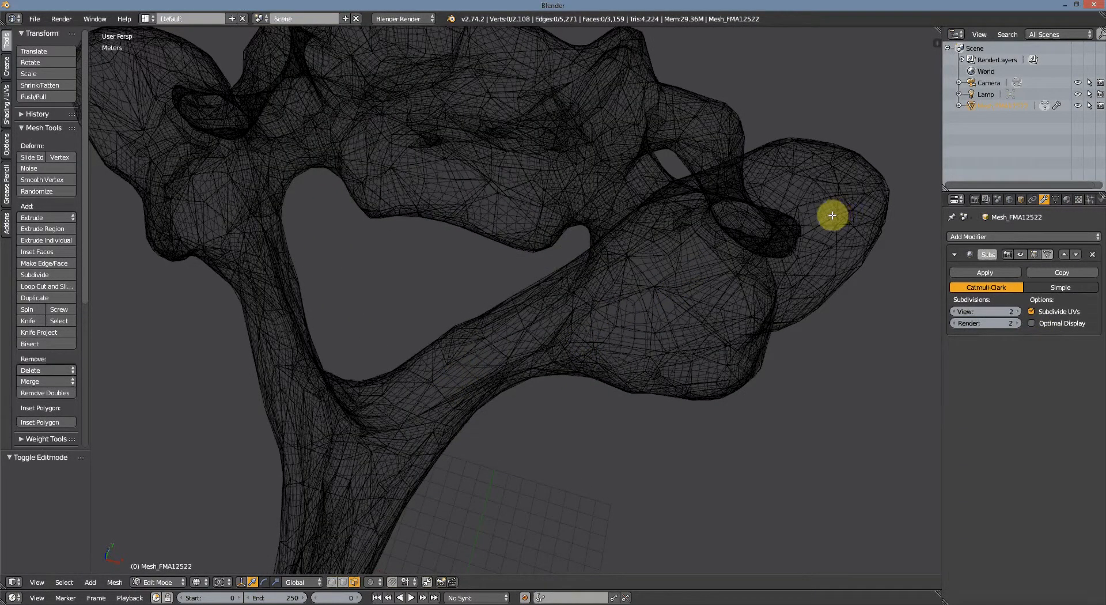
{"action": "key", "text": "z"}
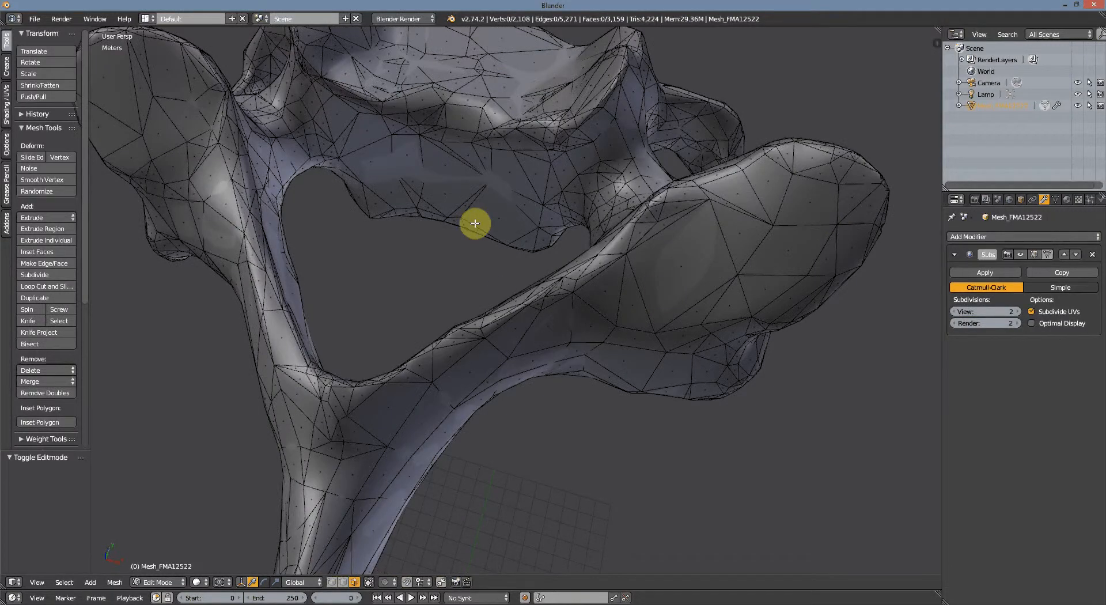
- Return to Object Mode and apply the Subdivision Surface modifier to the vertebra
{"action": "key", "text": "Tab"}
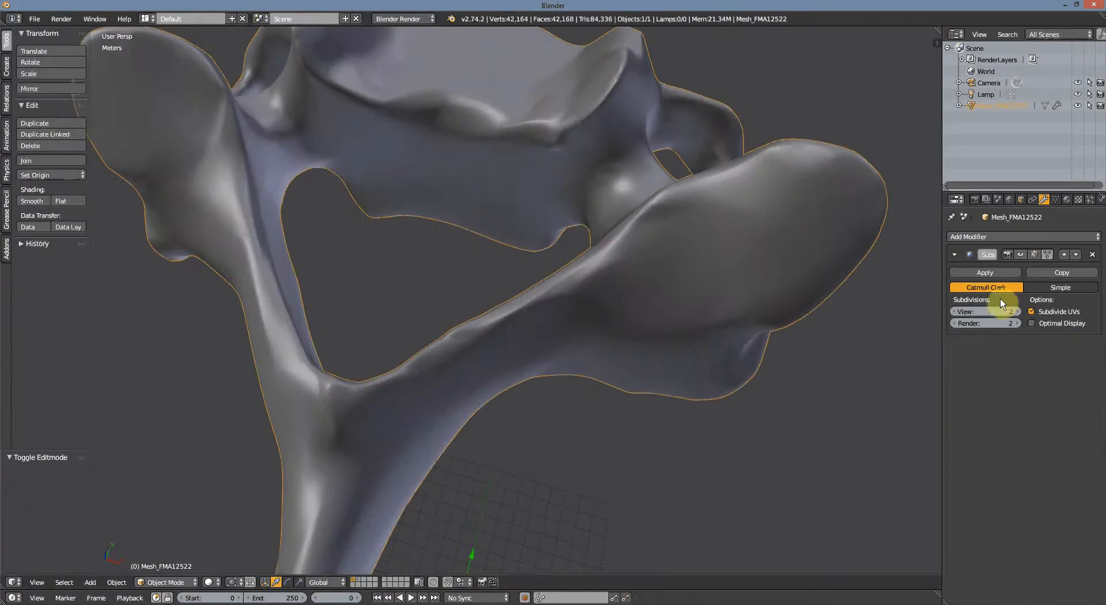
{"action": "left_click", "coordinate": [985, 272]}
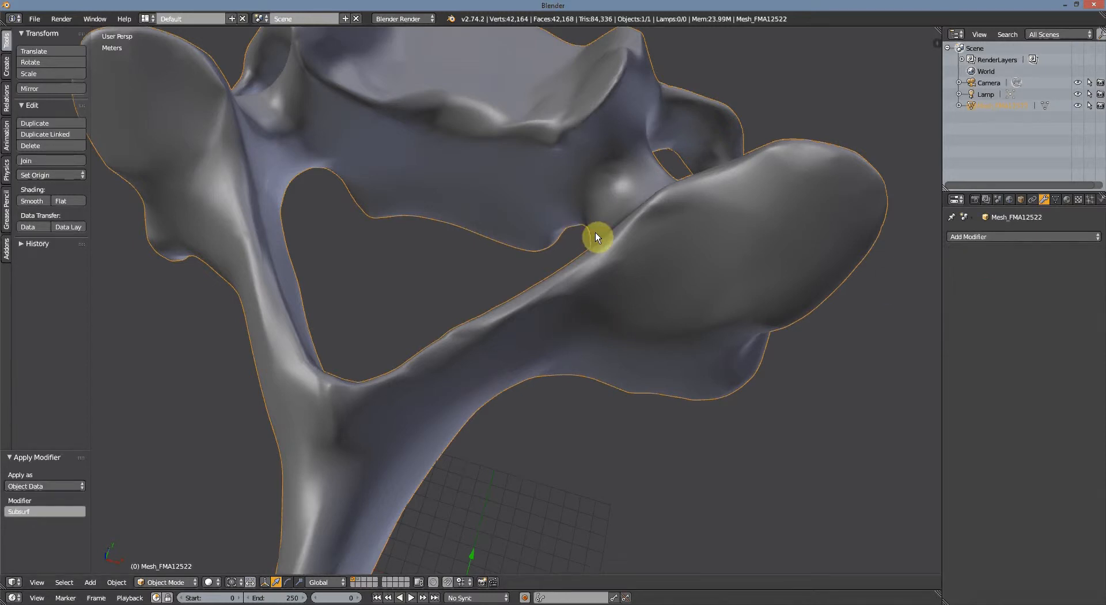
- Inspect the vertebra's applied high-poly mesh in Edit Mode and return to Object Mode
{"action": "scroll", "coordinate": [596, 237], "scroll_direction": "down", "scroll_amount": 2}
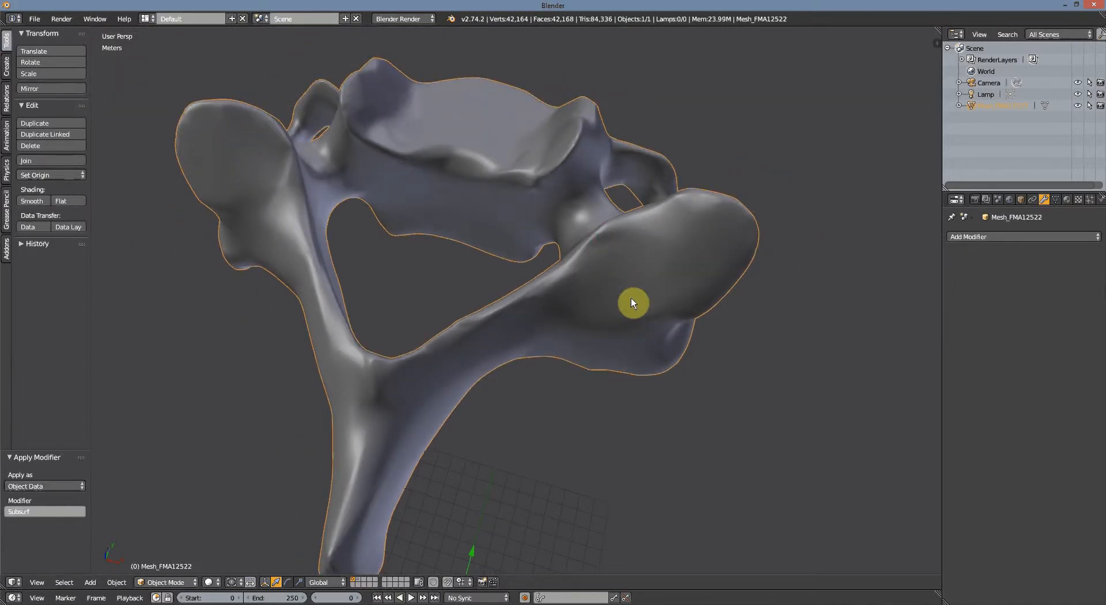
{"action": "key", "text": "Tab"}
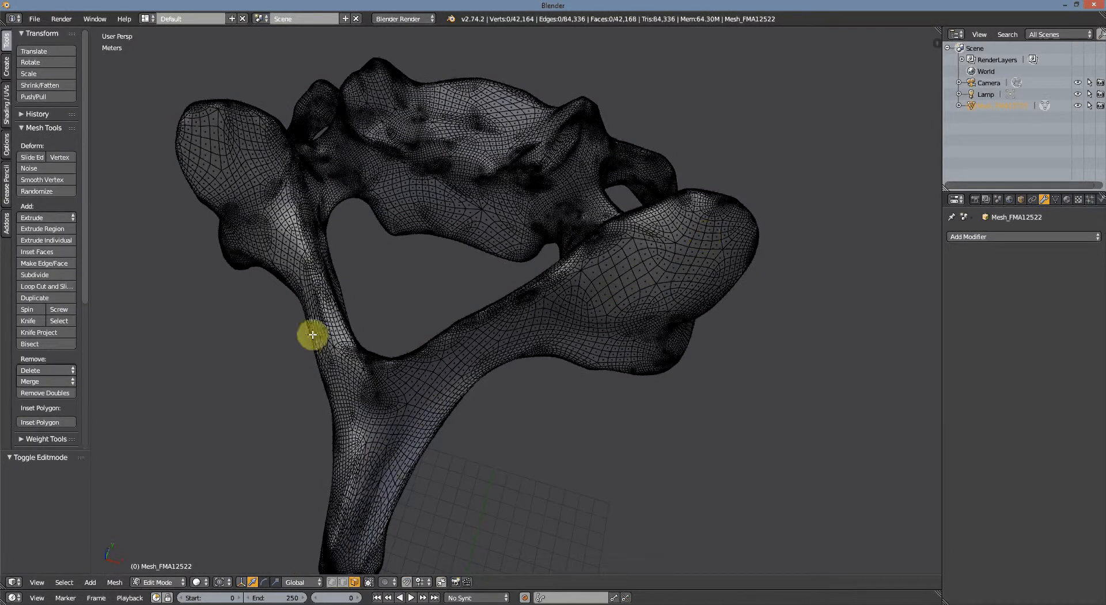
{"action": "mouse_move", "coordinate": [501, 224]}
{"action": "middle_mouse_down"}
{"action": "mouse_move", "coordinate": [531, 227]}
{"action": "mouse_move", "coordinate": [557, 270]}
{"action": "mouse_move", "coordinate": [595, 236]}
{"action": "mouse_move", "coordinate": [591, 263]}
{"action": "middle_mouse_up"}
{"action": "key", "text": "Tab"}
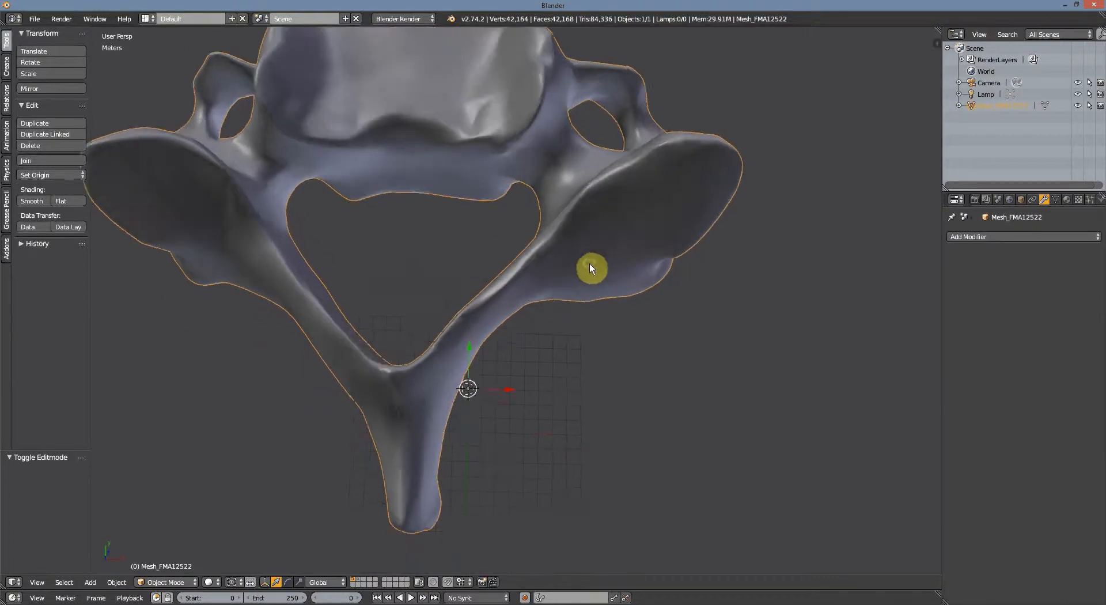
{"action": "middle_click_drag", "start_coordinate": [494, 232], "coordinate": [314, 269]}
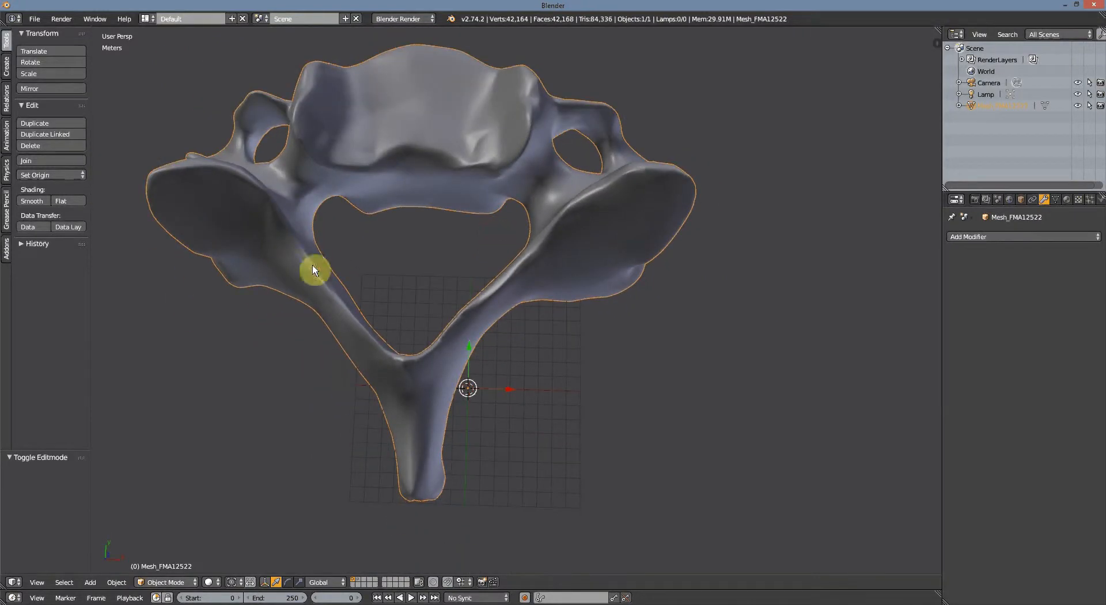
- Export the vertebra as a Wavefront OBJ file named C4HP.obj to the C:\temp folder
{"action": "left_click", "coordinate": [35, 19]}
{"action": "mouse_move", "coordinate": [78, 241]}
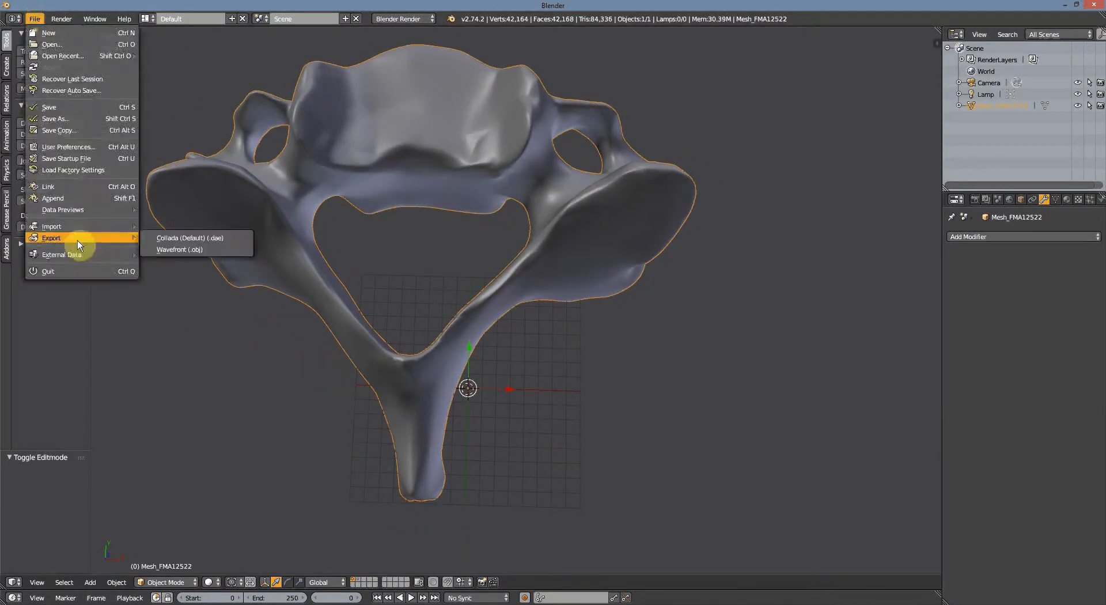
{"action": "left_click", "coordinate": [169, 248]}
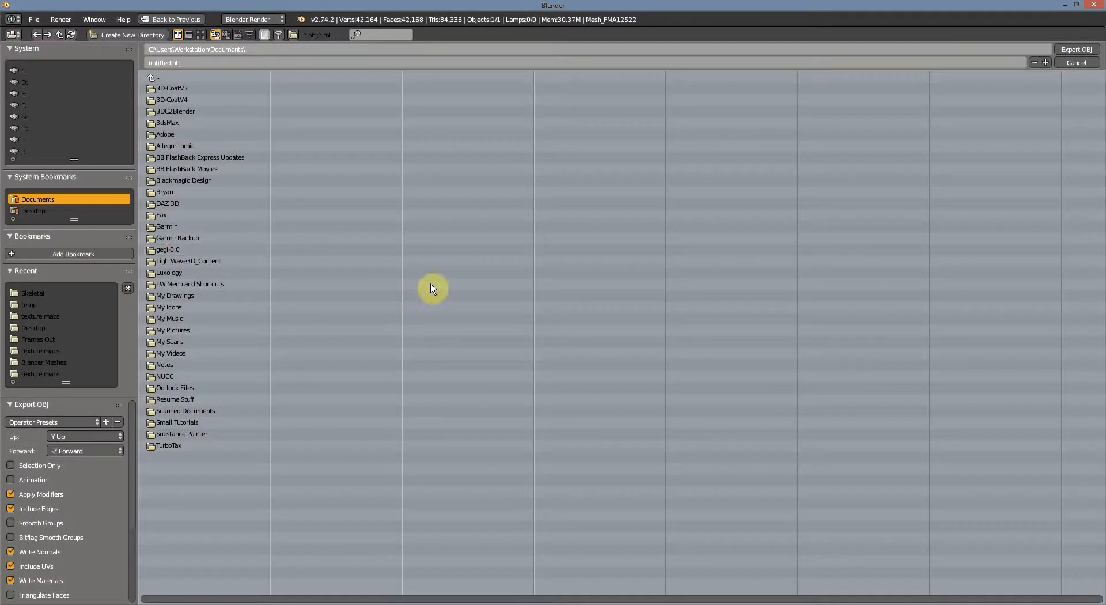
{"action": "left_click", "coordinate": [36, 302]}
{"action": "left_click", "coordinate": [197, 61]}
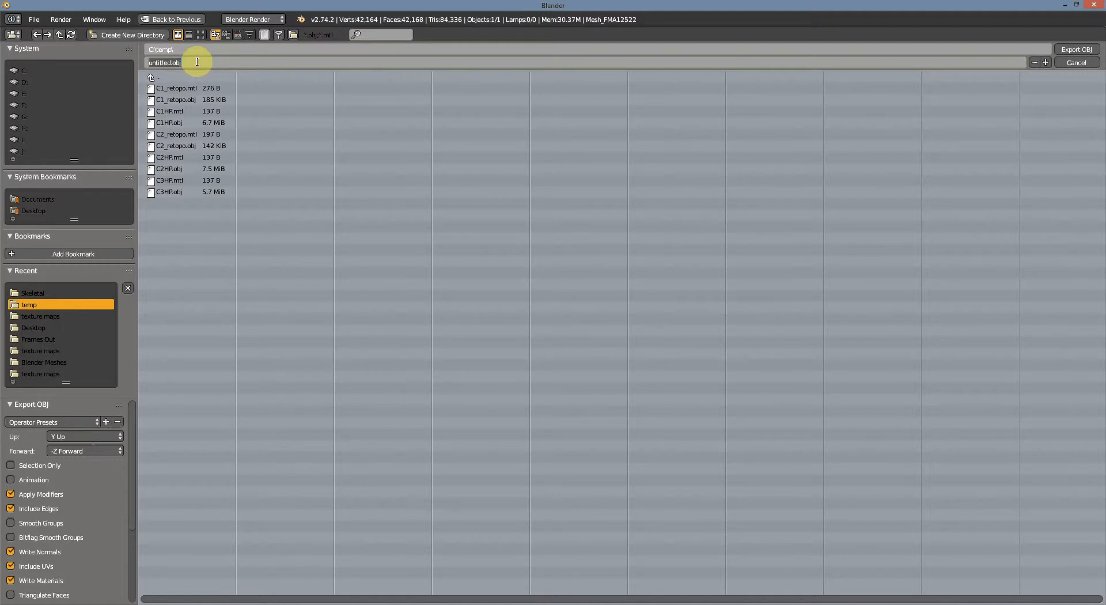
{"action": "type", "text": "C4HP"}
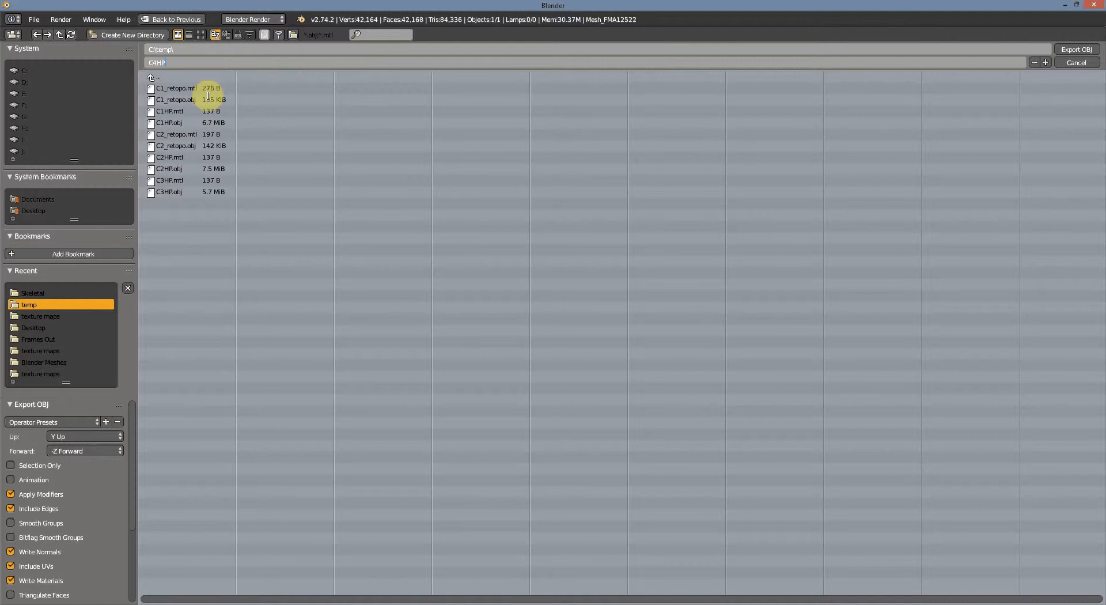
{"action": "key", "text": "Return"}
{"action": "left_click", "coordinate": [1075, 50]}
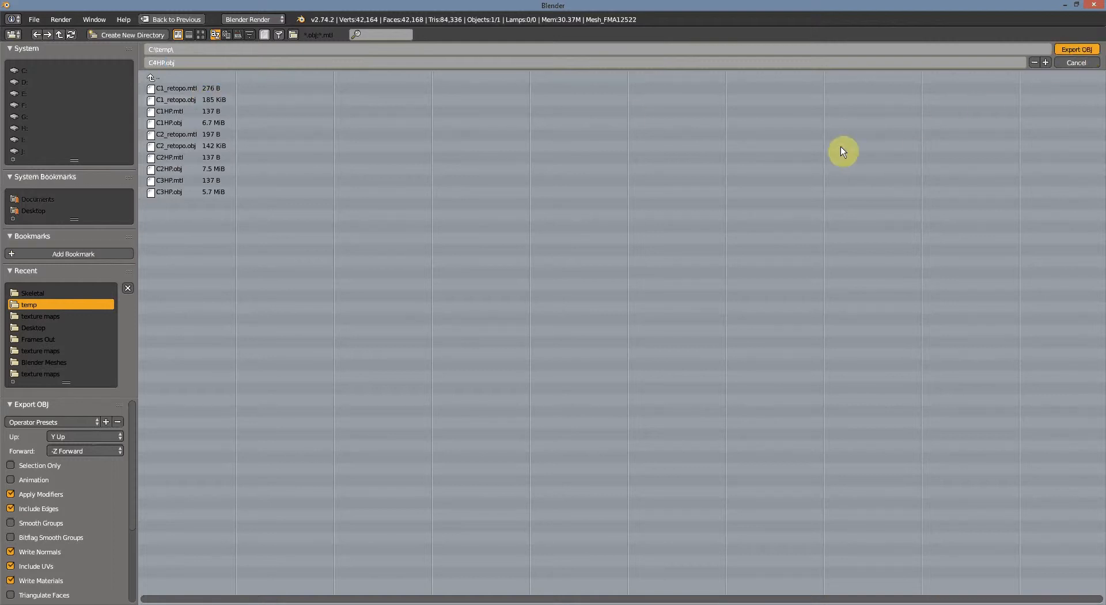